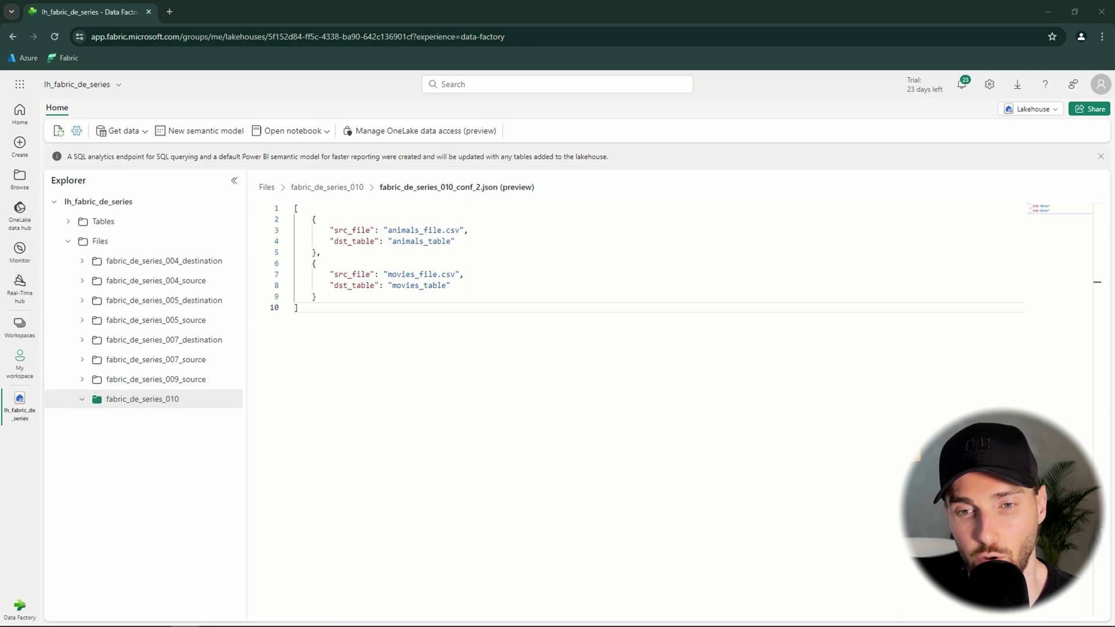
Create a new data pipeline named pl_fabric_de_series_010_lookup.
{"action": "left_click", "coordinate": [18, 158]}
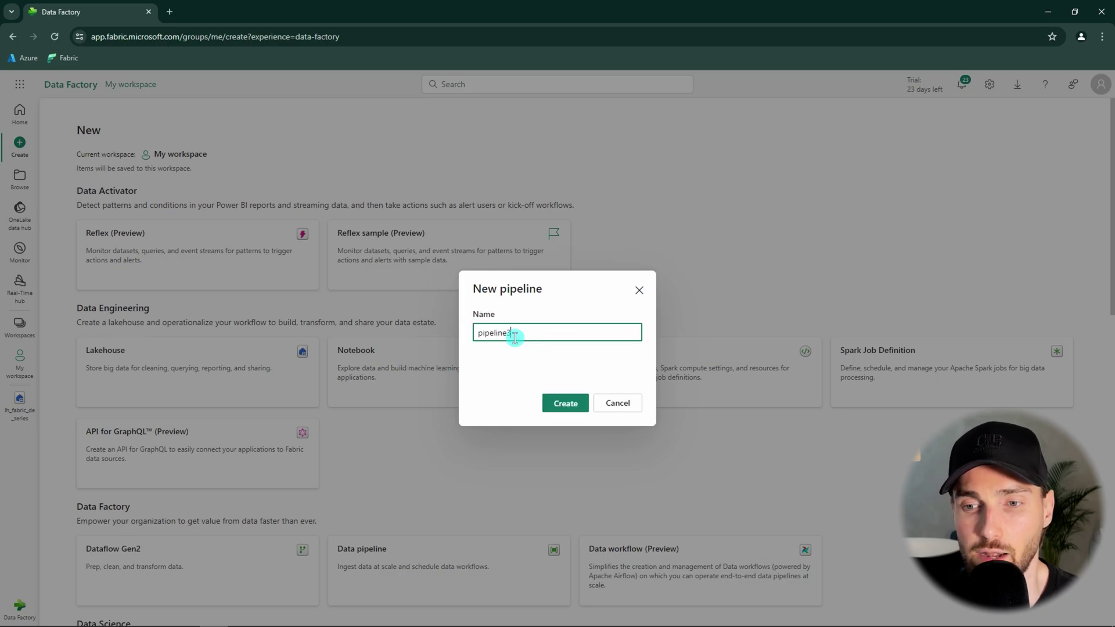
{"action": "type", "text": "pl_fabric_de_series_010_lookup"}
{"action": "left_click", "coordinate": [570, 403]}
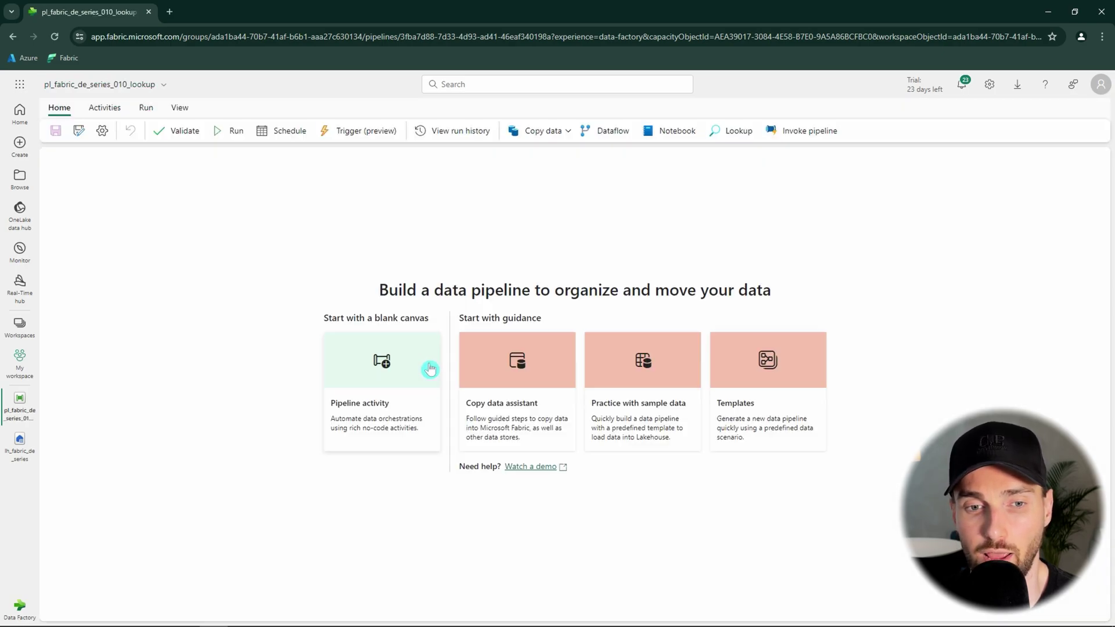
Add a Lookup activity to the blank pipeline and connect it to lh_fabric_de_series with Files as the root folder.
{"action": "left_click", "coordinate": [437, 375]}
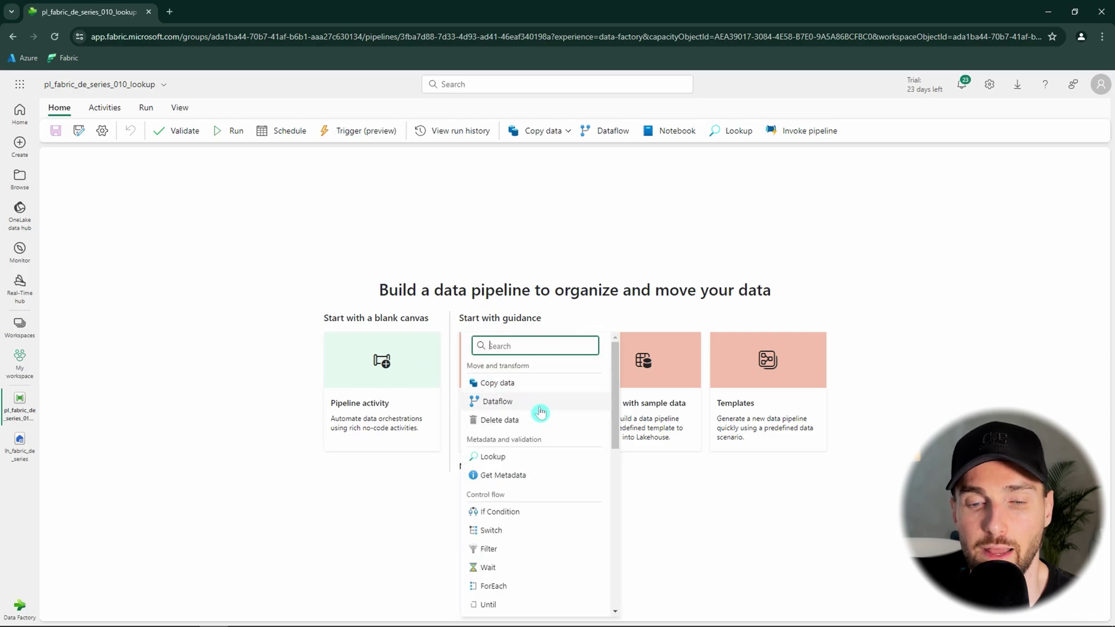
{"action": "left_click", "coordinate": [538, 458]}
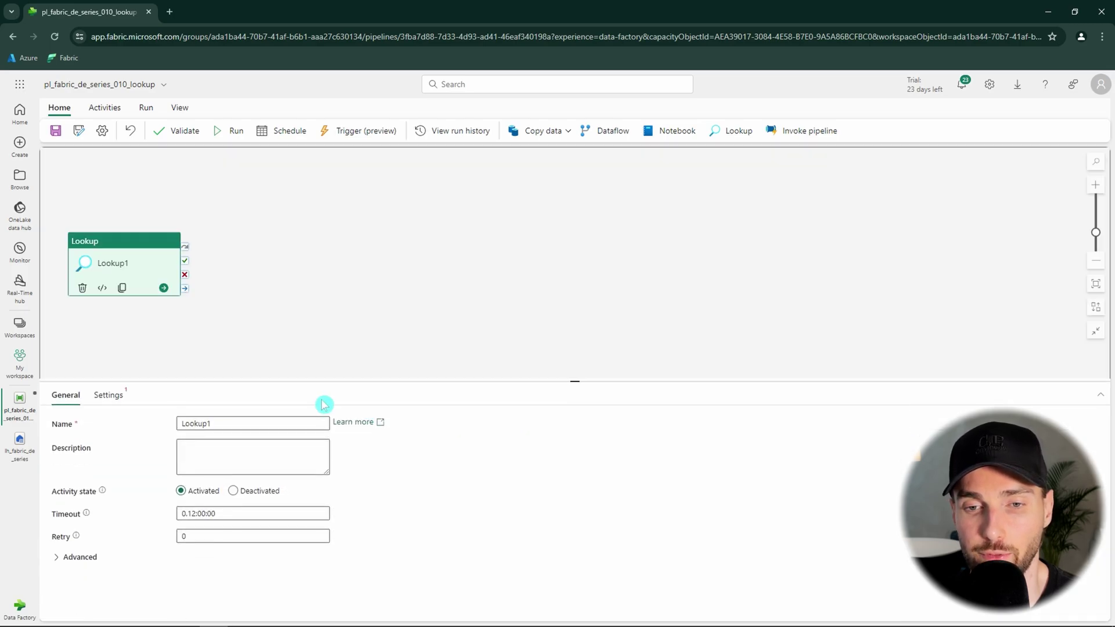
{"action": "left_click", "coordinate": [108, 395]}
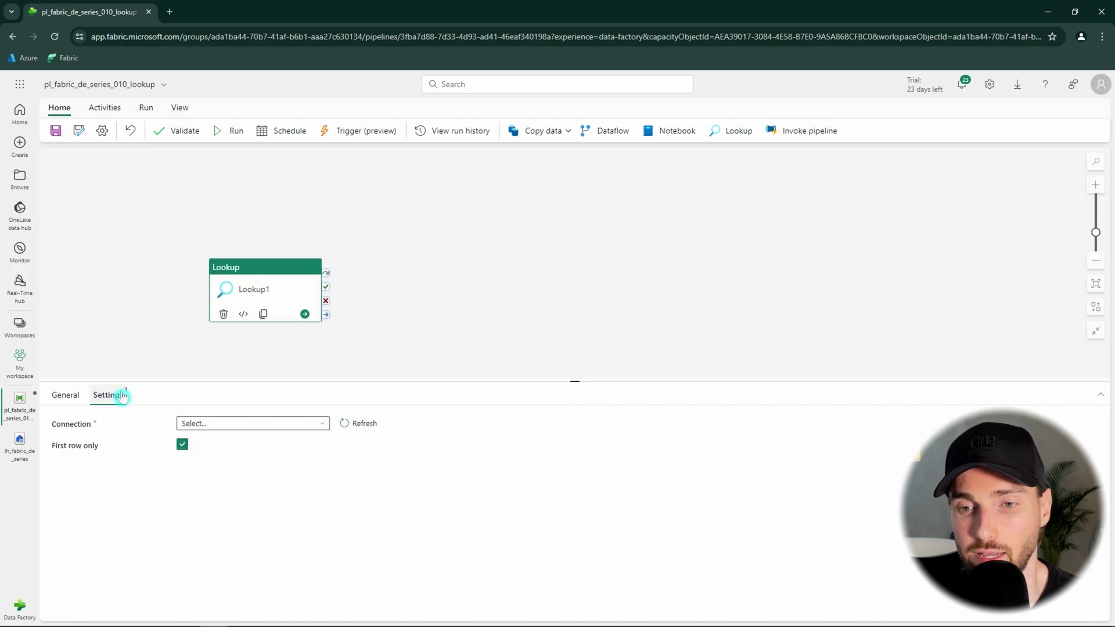
{"action": "left_click", "coordinate": [228, 429]}
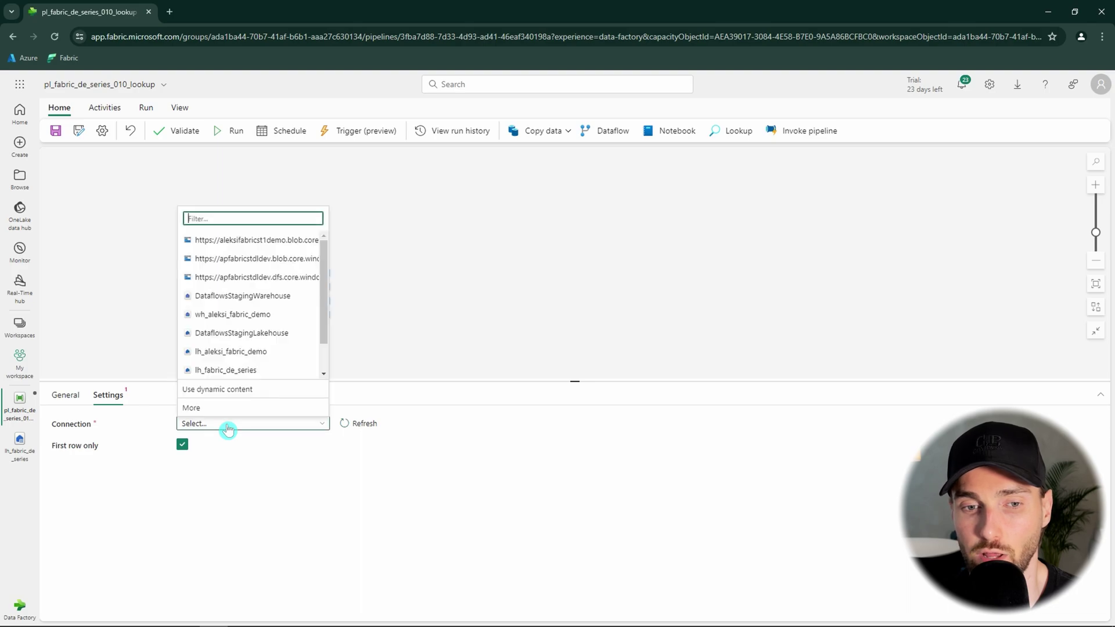
{"action": "left_click", "coordinate": [258, 371]}
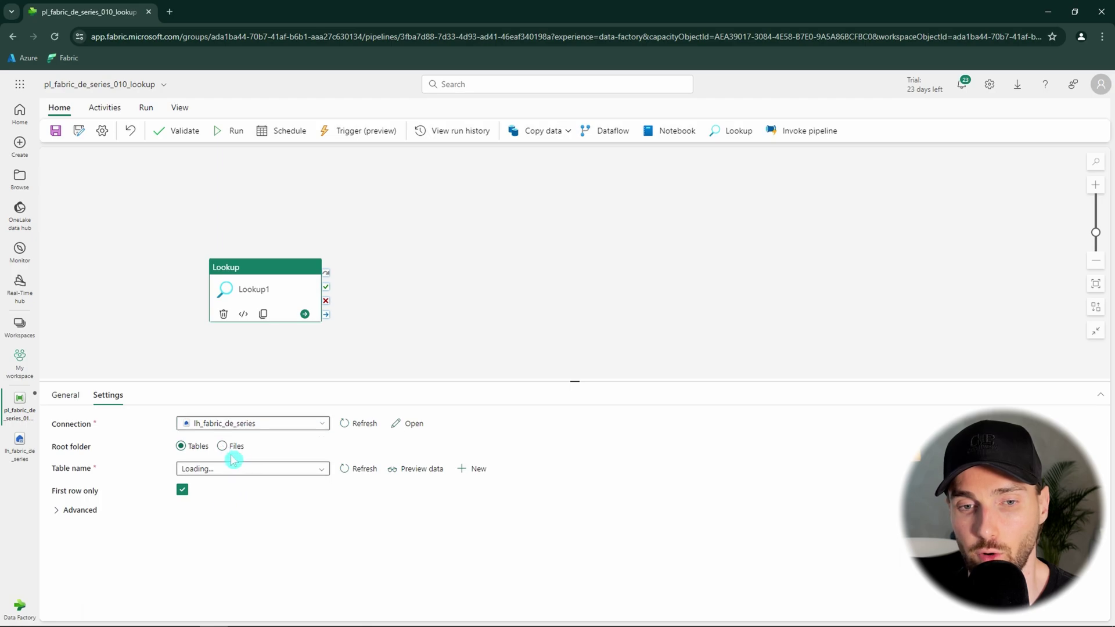
{"action": "left_click", "coordinate": [223, 446]}
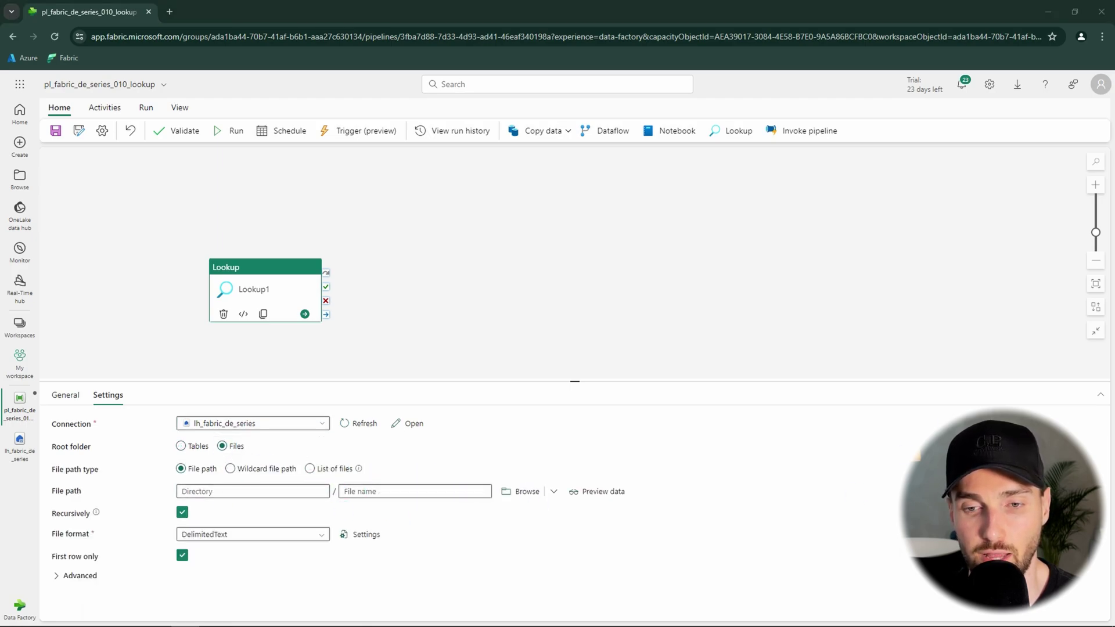
Set the Lookup file path to directory fabric_de_series_010 and file fabric_de_series_010_conf_1.csv.
{"action": "left_click", "coordinate": [261, 491]}
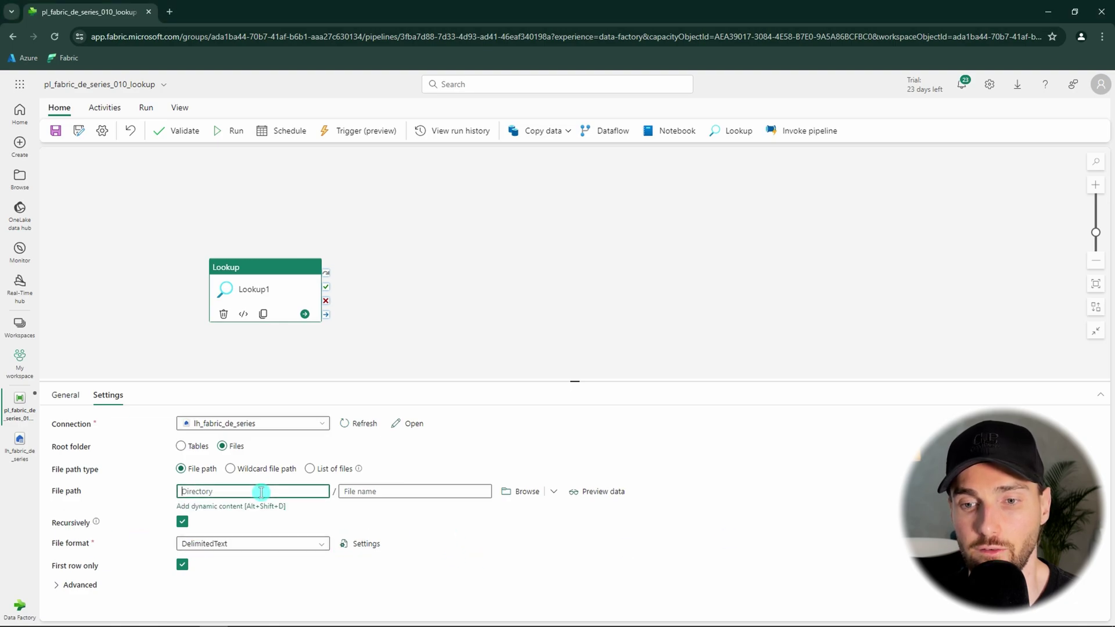
{"action": "type", "text": "fabric_de_series_010"}
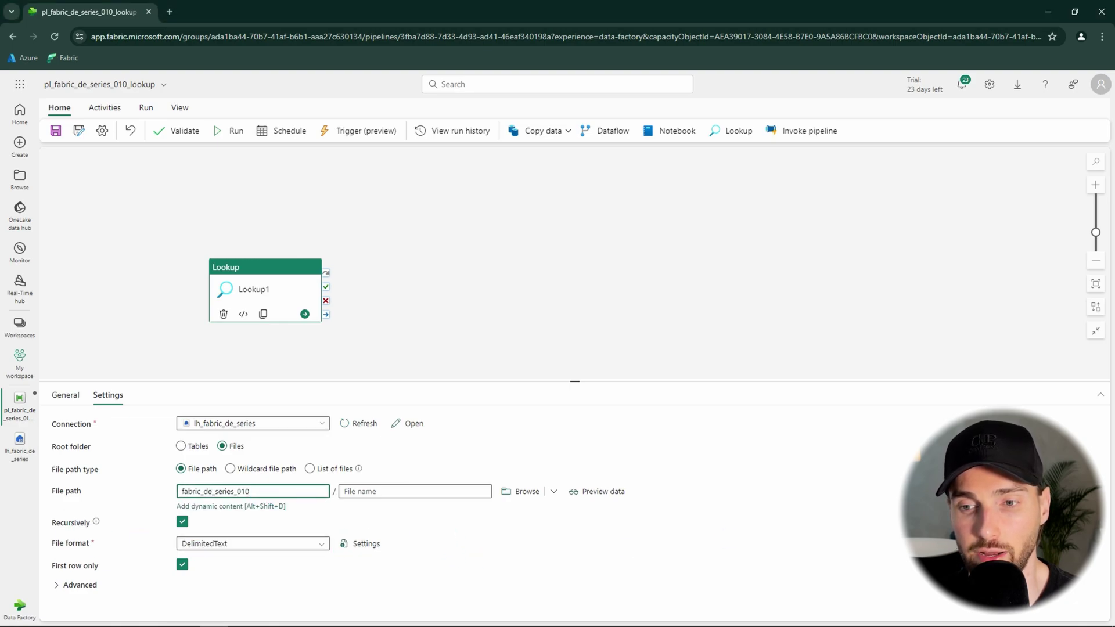
{"action": "left_click", "coordinate": [383, 491]}
{"action": "type", "text": "fabric_de_series_010_conf_1.csv"}
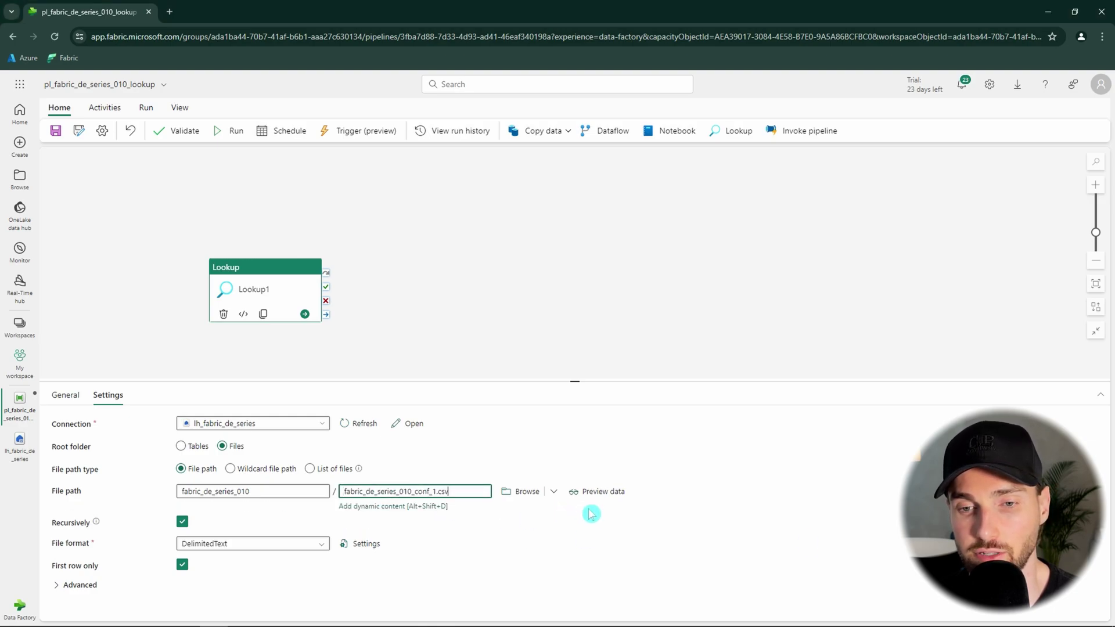
{"action": "left_click", "coordinate": [656, 520]}
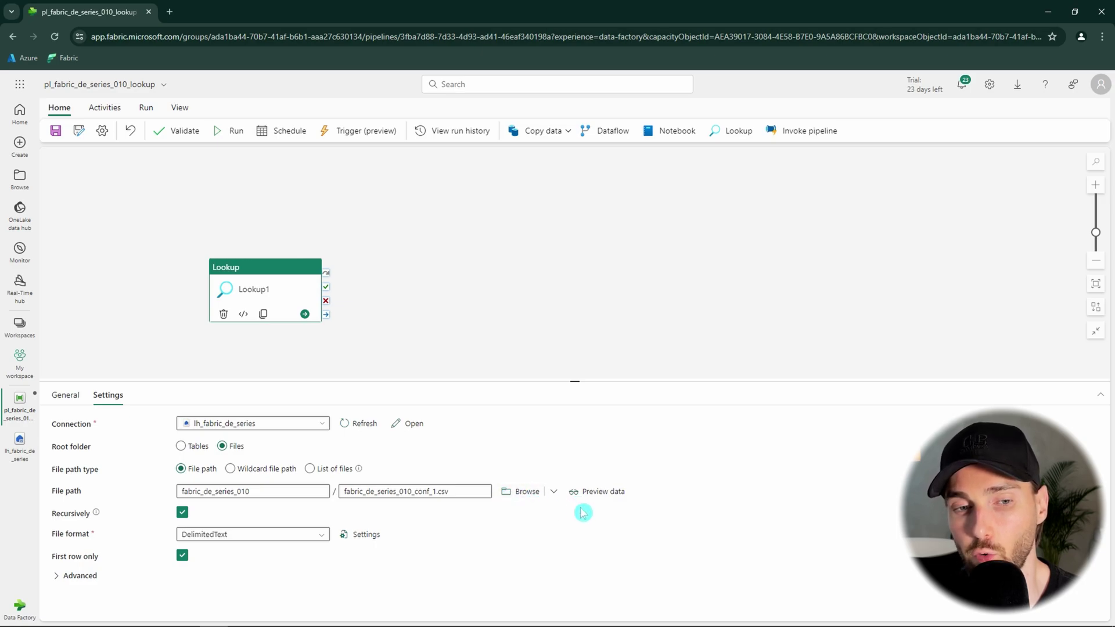
Preview the CSV configuration data with First row only enabled, and close the preview.
{"action": "left_click", "coordinate": [615, 496]}
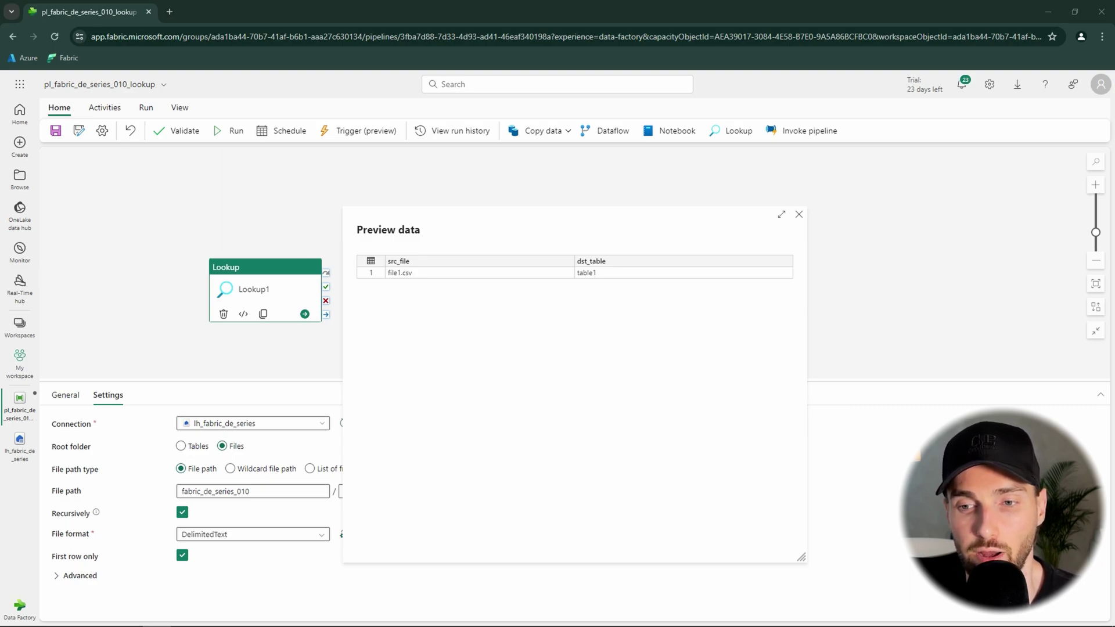
{"action": "left_click", "coordinate": [800, 220]}
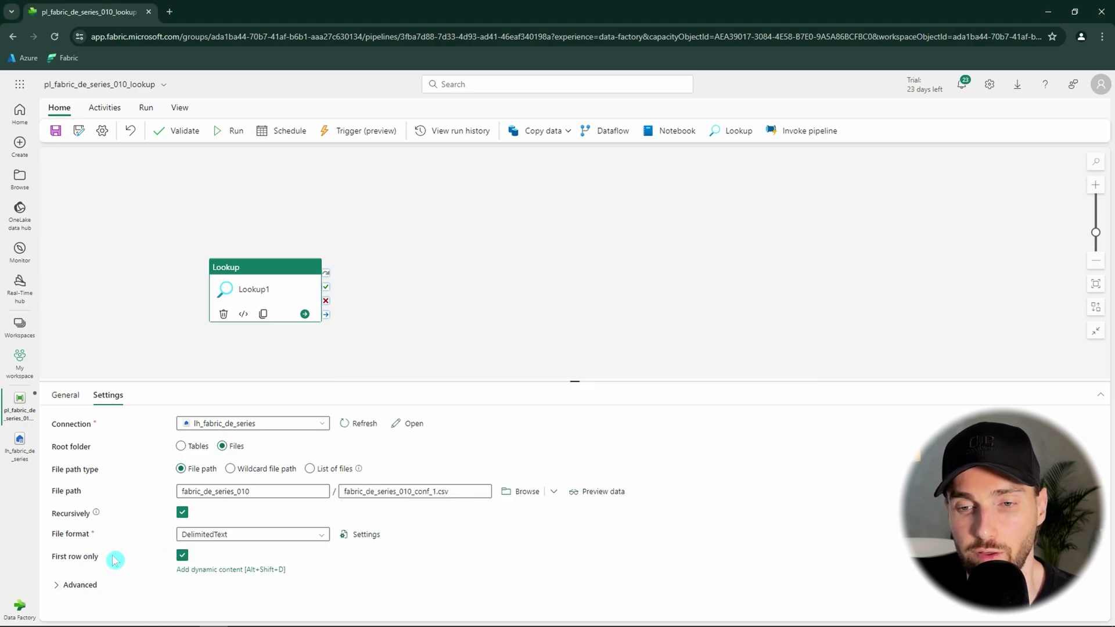
{"action": "left_click_drag", "start_coordinate": [114, 559], "coordinate": [51, 559]}
{"action": "left_click", "coordinate": [214, 558]}
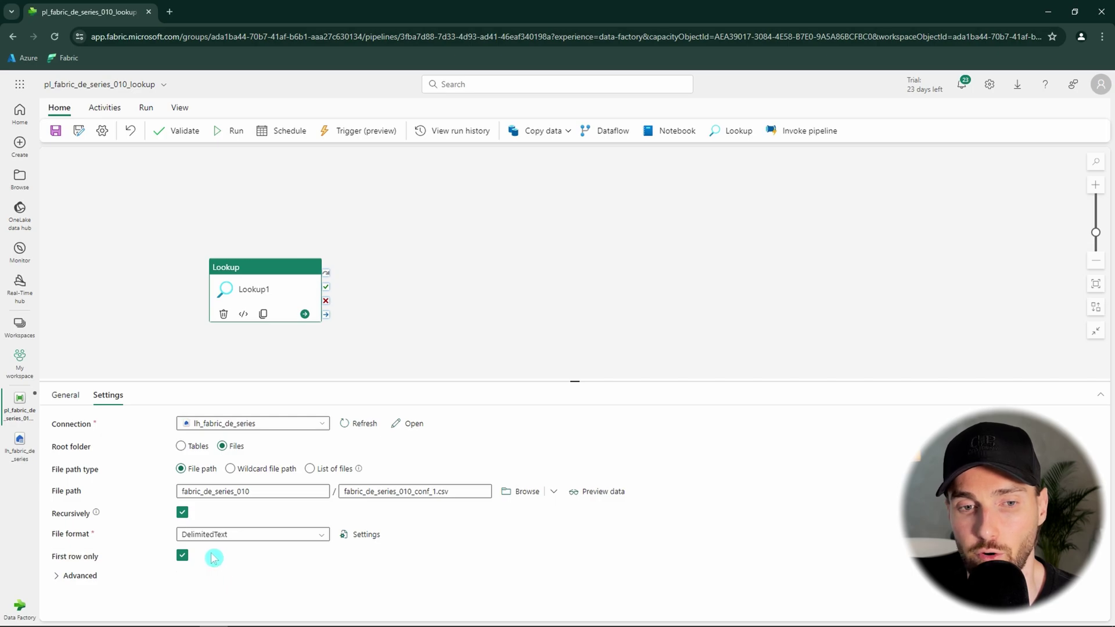
Preview the CSV configuration data with First row only disabled, close the preview, and enable the option again.
{"action": "left_click", "coordinate": [182, 556]}
{"action": "left_click", "coordinate": [595, 492]}
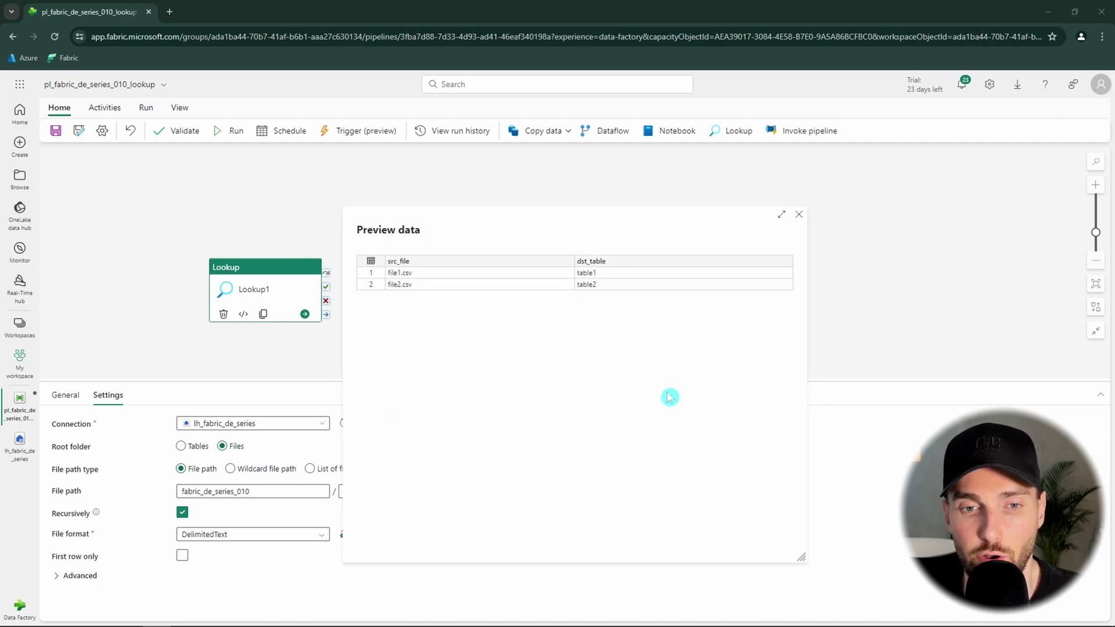
{"action": "left_click", "coordinate": [800, 218]}
{"action": "left_click", "coordinate": [182, 555]}
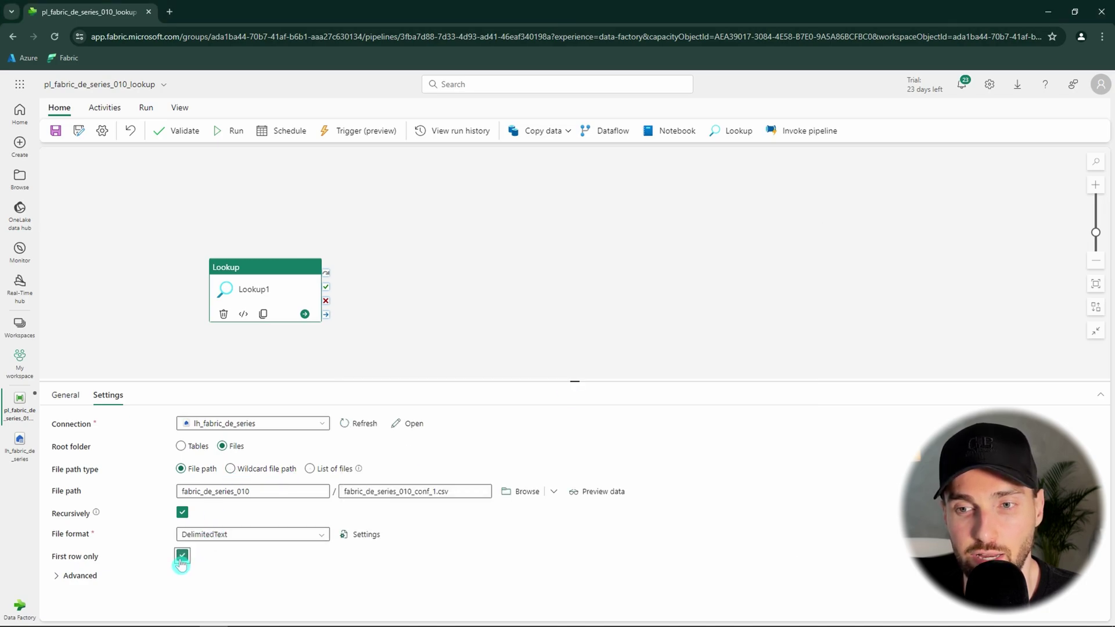
Save and run the pipeline with First row only enabled, and refresh its run output.
{"action": "left_click", "coordinate": [248, 183]}
{"action": "left_click", "coordinate": [234, 131]}
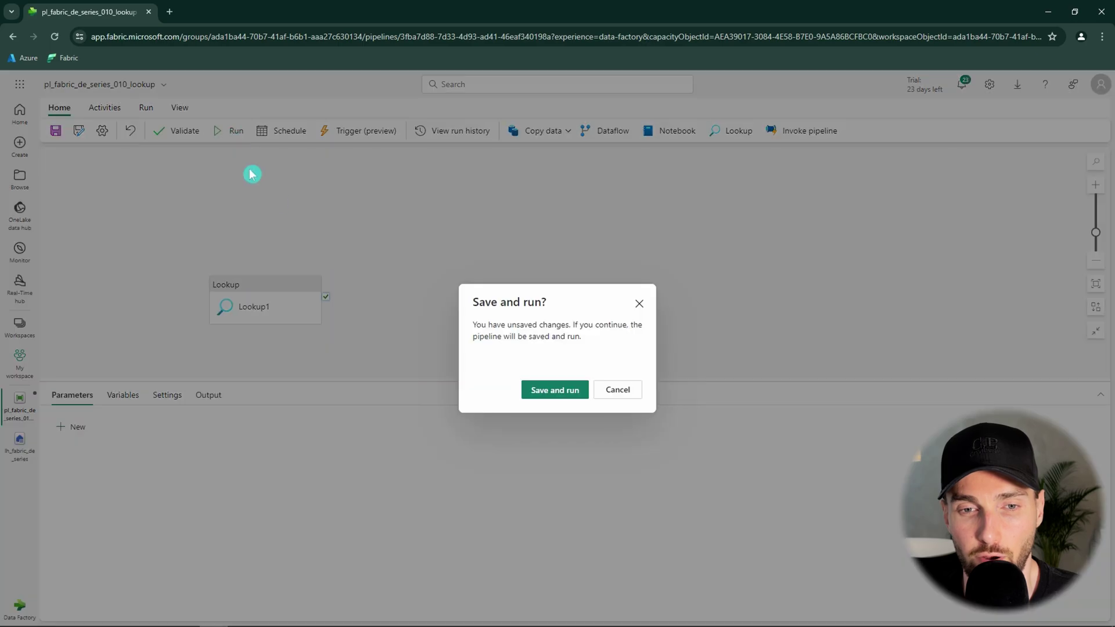
{"action": "left_click", "coordinate": [566, 391]}
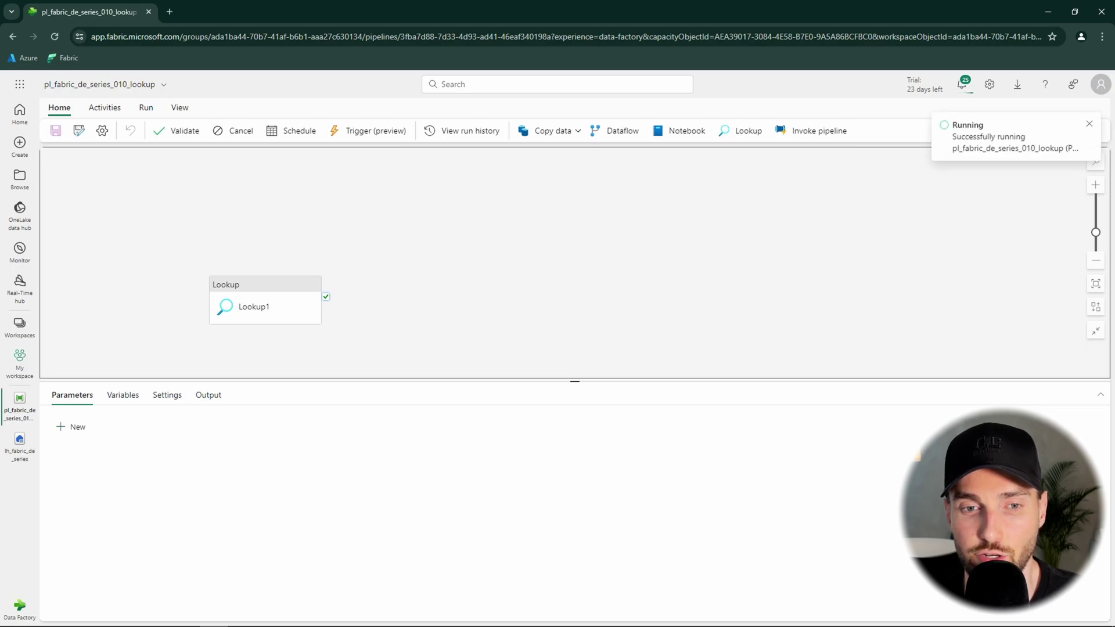
{"action": "left_click", "coordinate": [208, 397]}
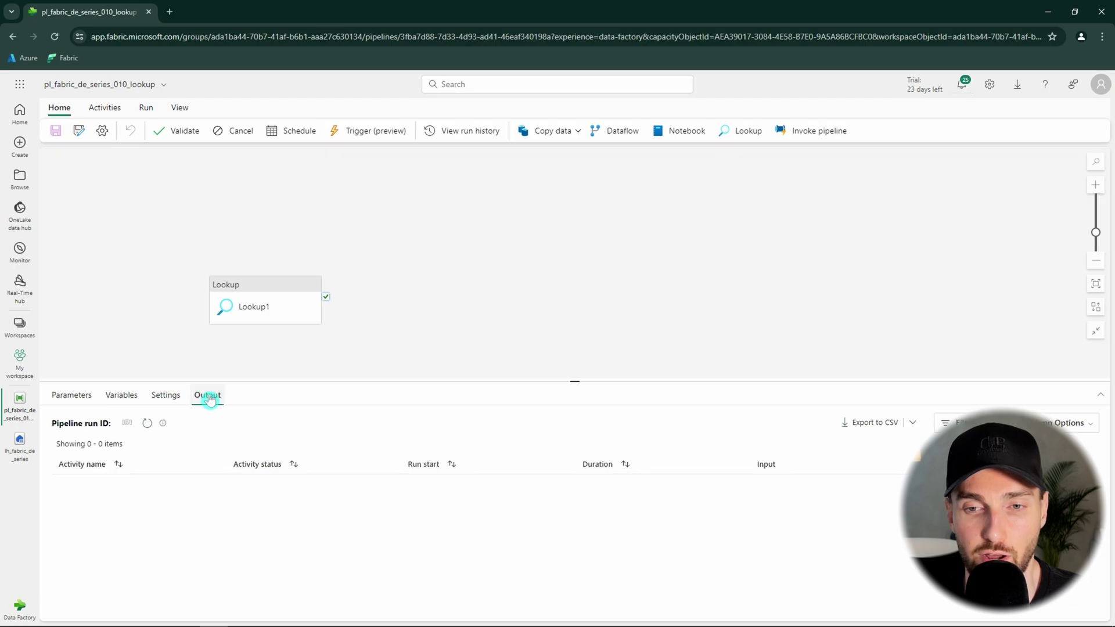
{"action": "left_click", "coordinate": [295, 424]}
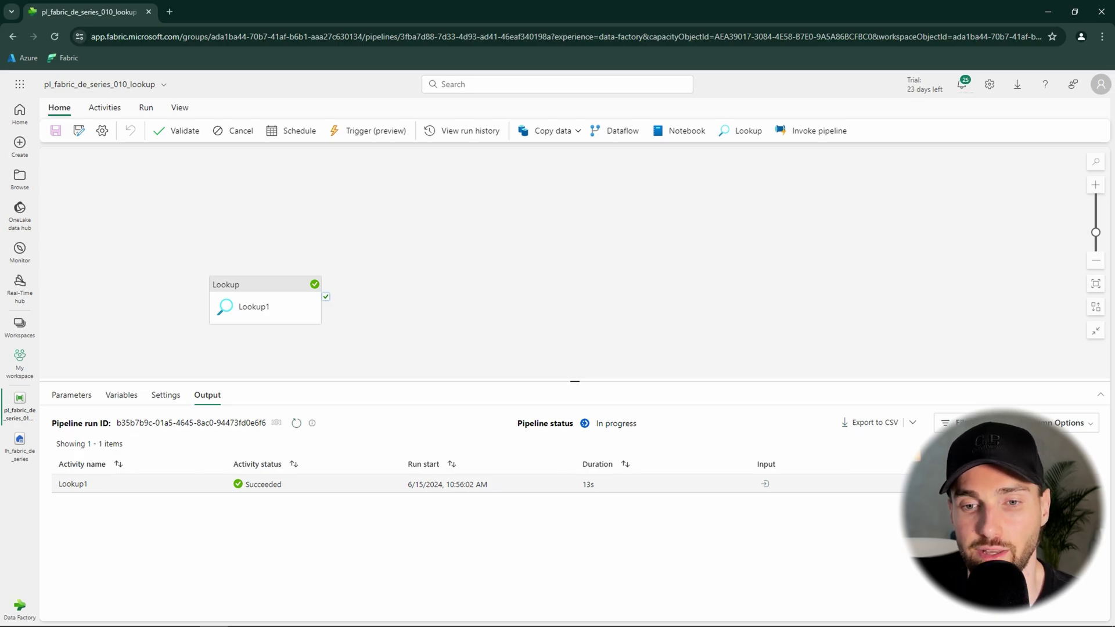
Examine the expanded Lookup1 output of the first-row-only run, and close it.
{"action": "left_click", "coordinate": [940, 483]}
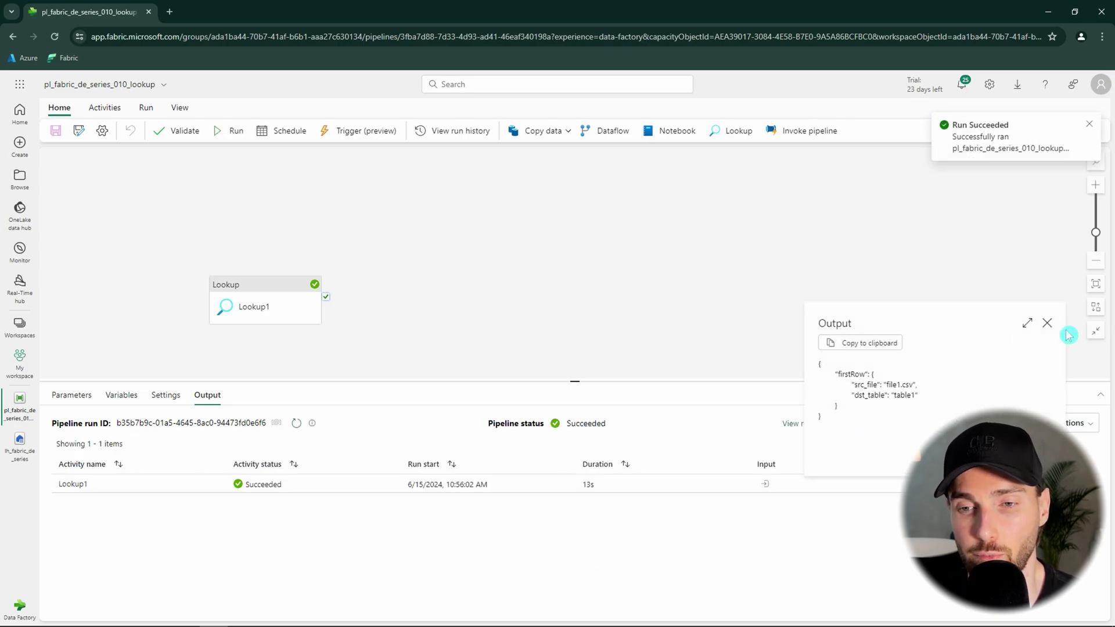
{"action": "left_click", "coordinate": [1027, 323]}
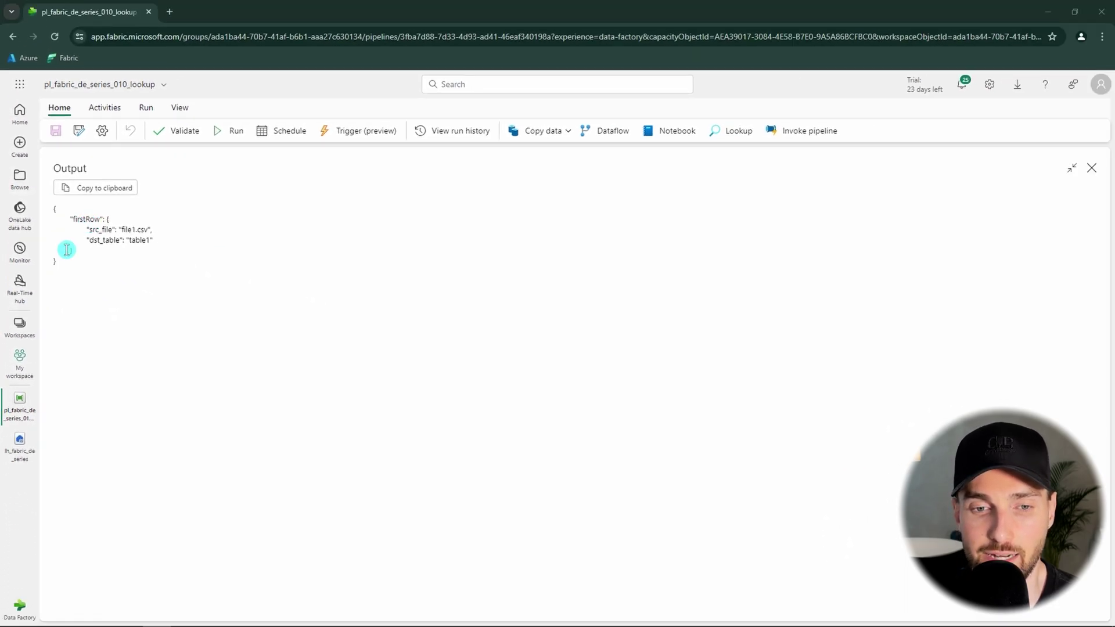
{"action": "left_click", "coordinate": [1092, 167]}
Disable First row only in the Lookup1 settings, save and run the pipeline, and refresh the run status.
{"action": "left_click", "coordinate": [281, 306]}
{"action": "left_click", "coordinate": [183, 561]}
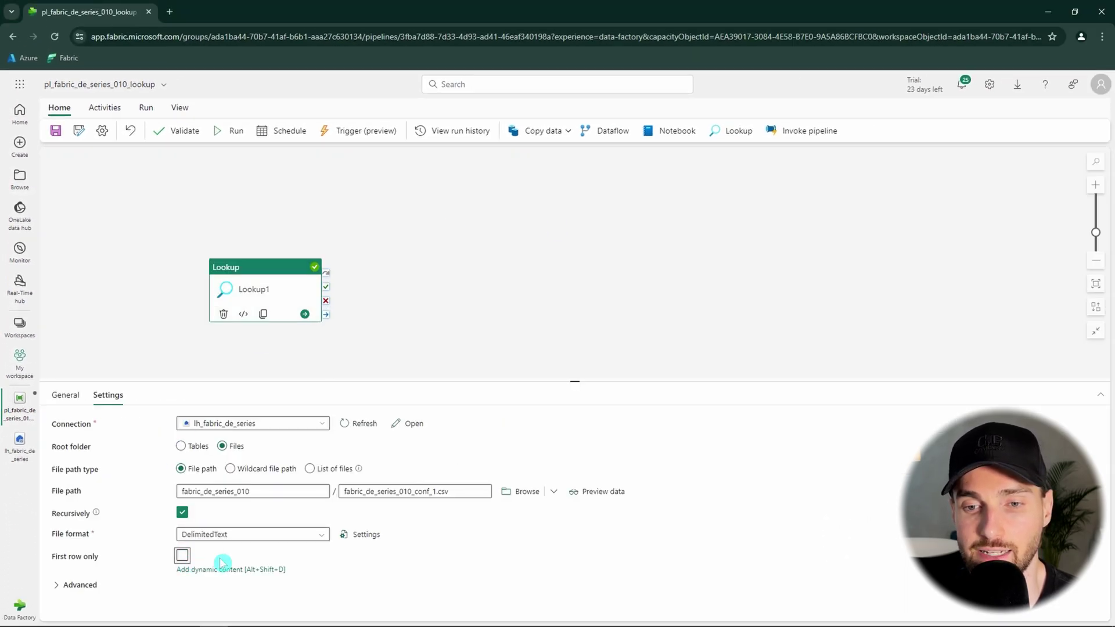
{"action": "left_click", "coordinate": [237, 131]}
{"action": "left_click", "coordinate": [572, 389]}
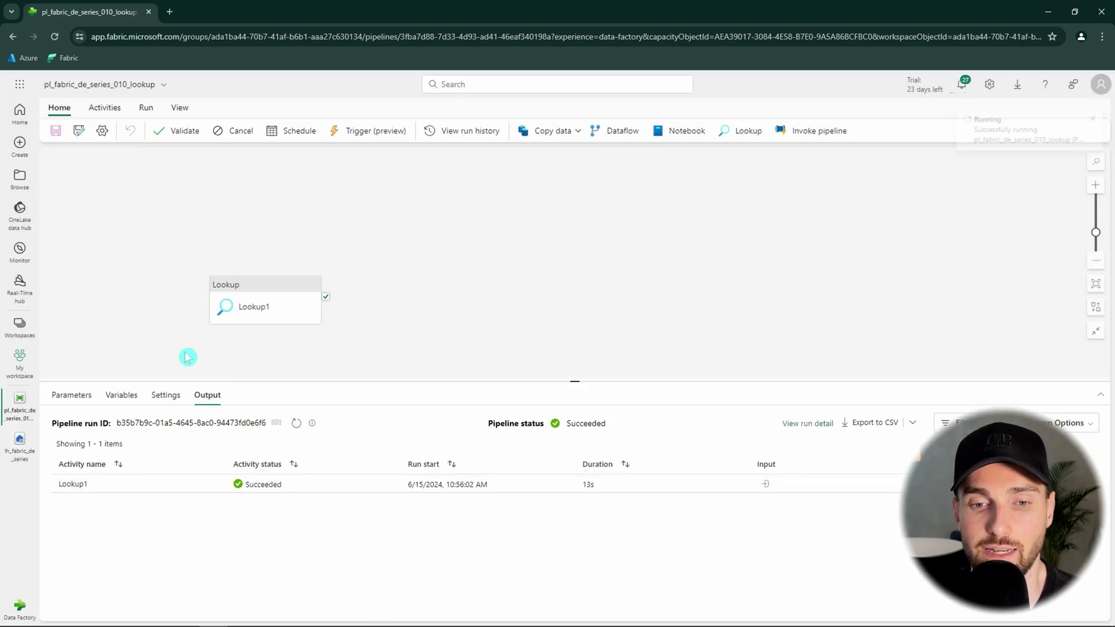
{"action": "left_click", "coordinate": [297, 423]}
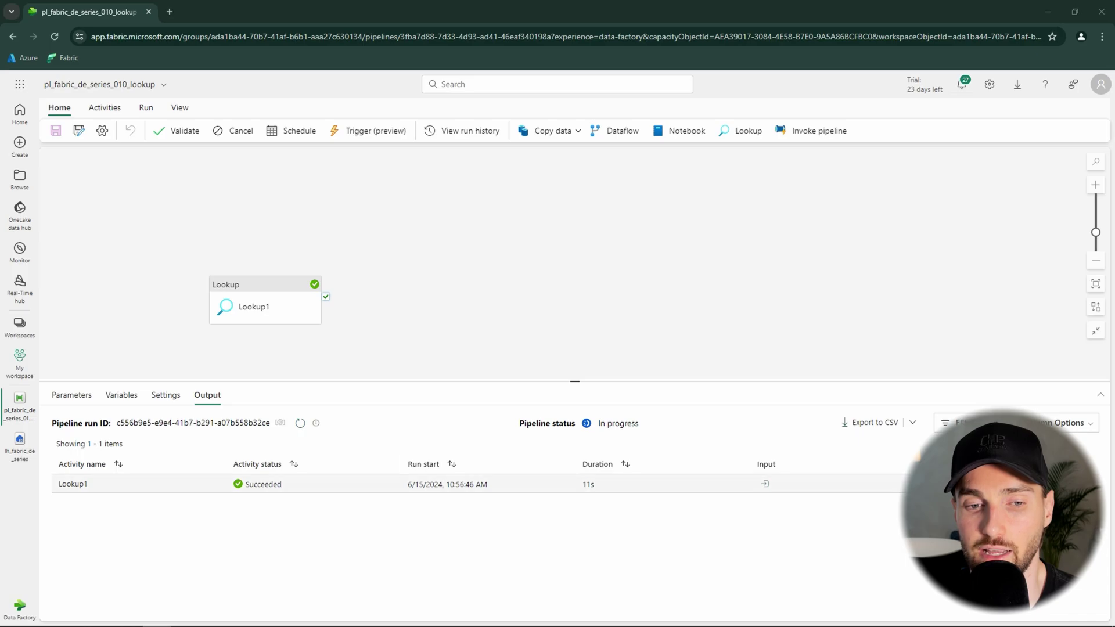
Examine the expanded Lookup1 output of the run that returns all CSV rows, and close it.
{"action": "left_click", "coordinate": [938, 483]}
{"action": "left_click", "coordinate": [1027, 323]}
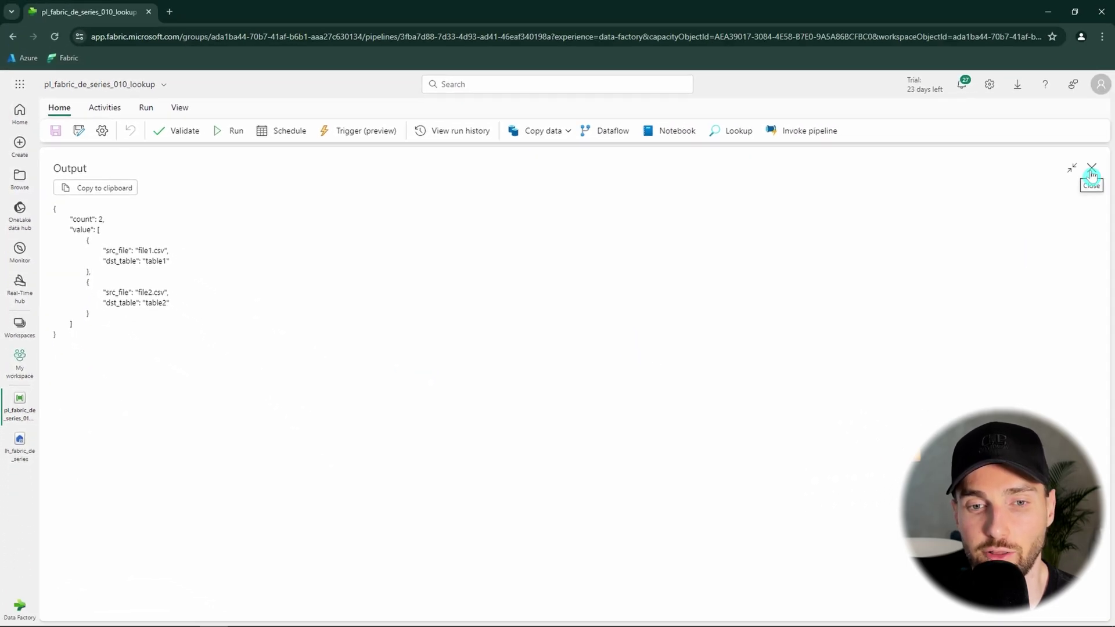
{"action": "left_click", "coordinate": [1091, 172]}
Change the Lookup1 source file to fabric_de_series_010_conf_2.json with the JSON file format, keeping First row only disabled.
{"action": "left_click", "coordinate": [238, 308]}
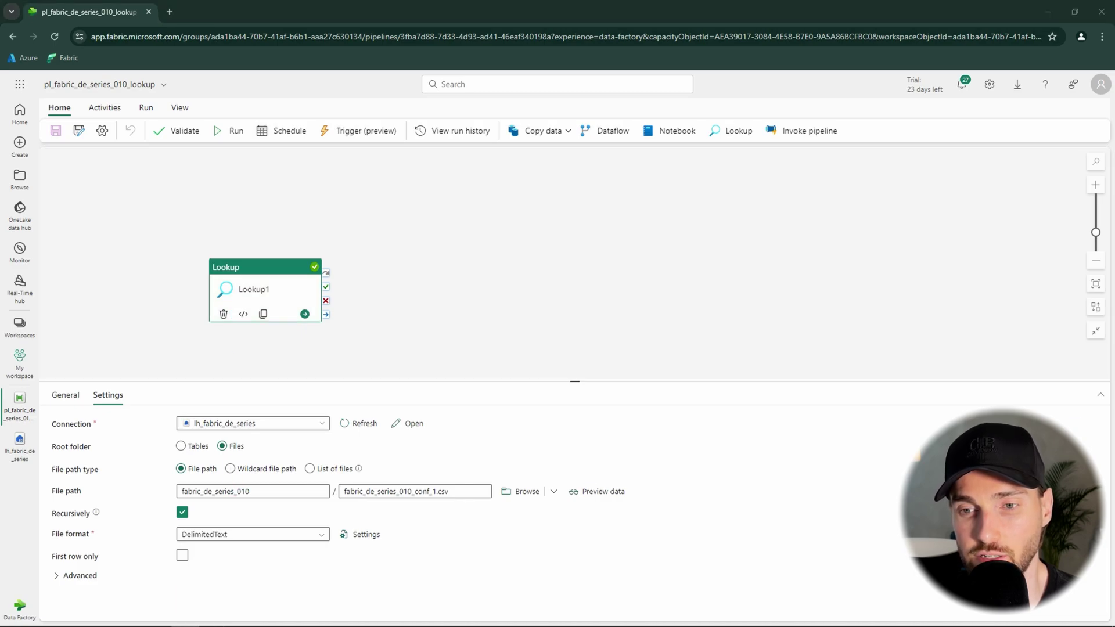
{"action": "left_click_drag", "start_coordinate": [471, 491], "coordinate": [325, 493]}
{"action": "type", "text": "fabric_de_series_010_conf_2.json"}
{"action": "left_click", "coordinate": [532, 550]}
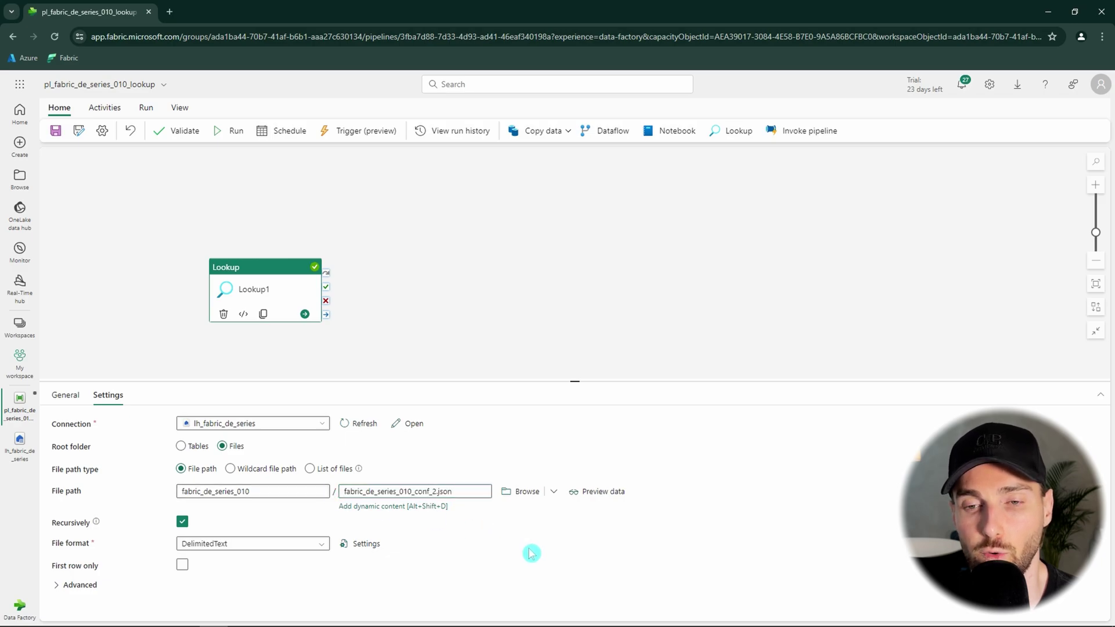
{"action": "left_click", "coordinate": [285, 537]}
{"action": "left_click", "coordinate": [213, 570]}
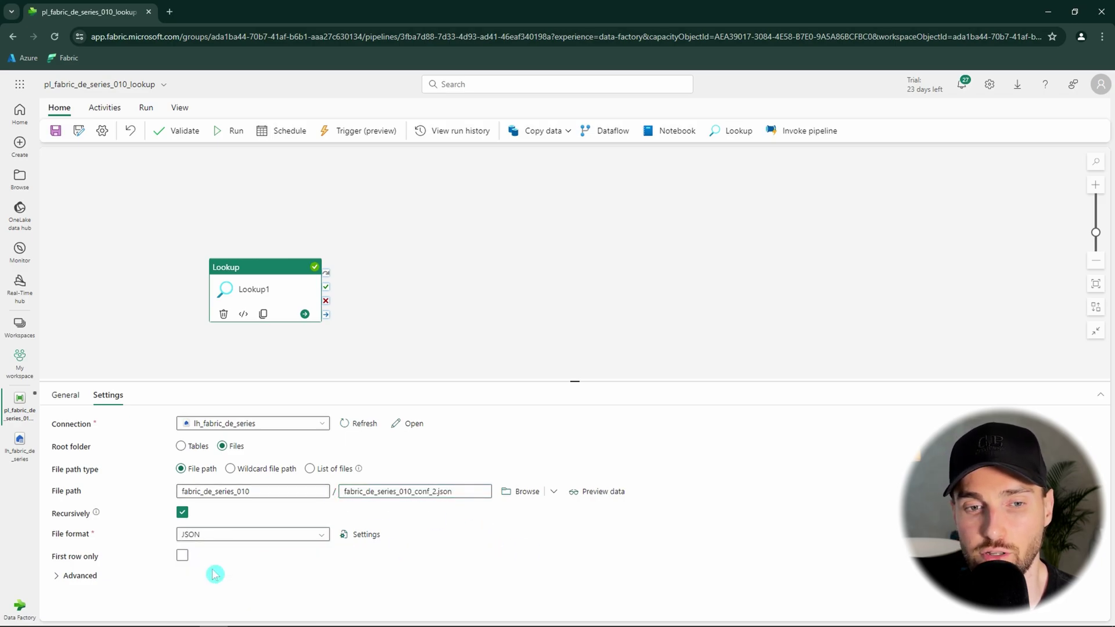
{"action": "left_click", "coordinate": [184, 560]}
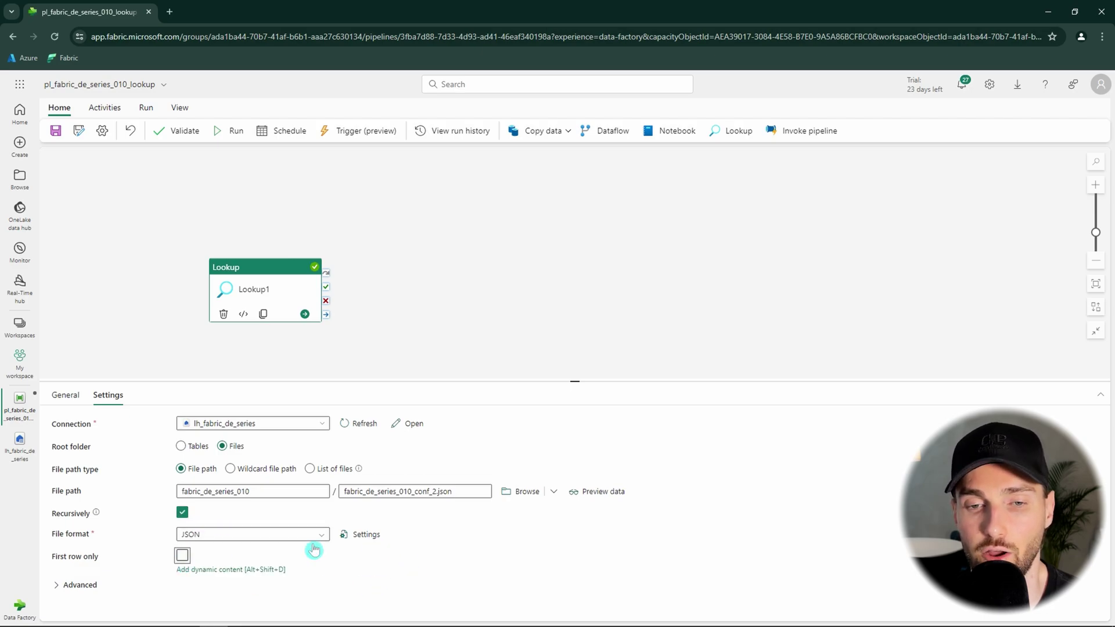
Save and run the pipeline with the JSON source, examine the expanded Lookup1 output, and close it.
{"action": "left_click", "coordinate": [231, 138]}
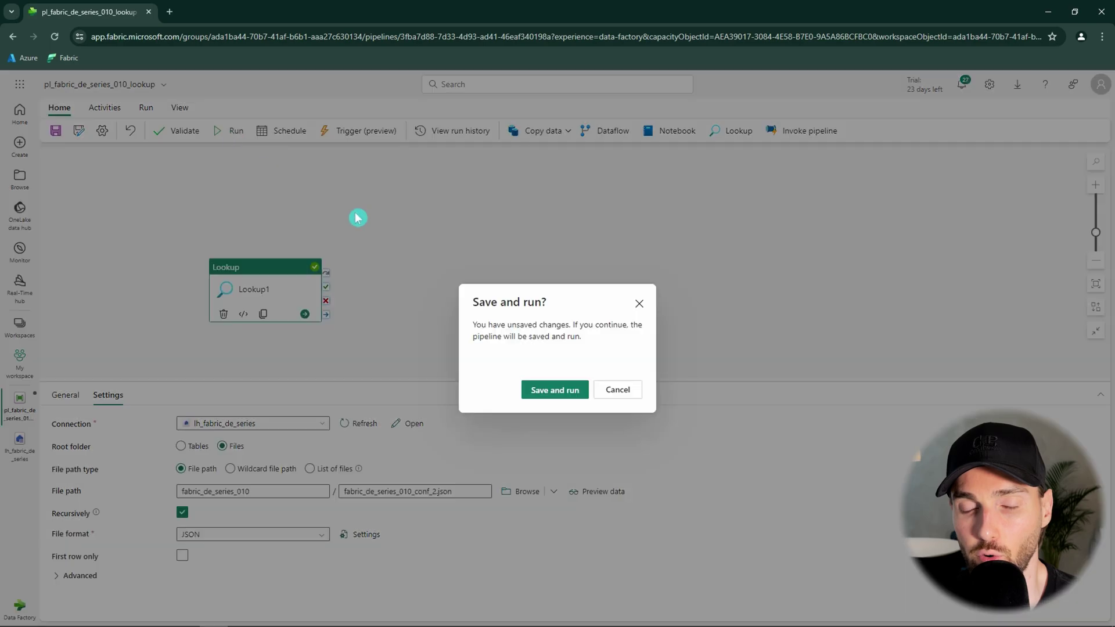
{"action": "left_click", "coordinate": [567, 390]}
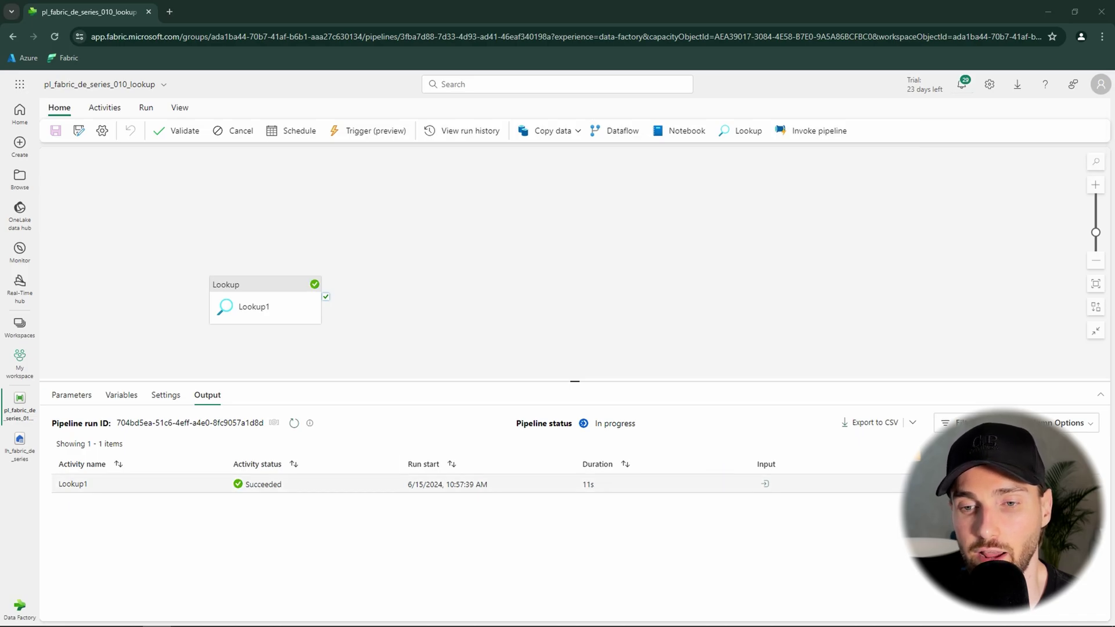
{"action": "left_click", "coordinate": [939, 483]}
{"action": "left_click", "coordinate": [1027, 322]}
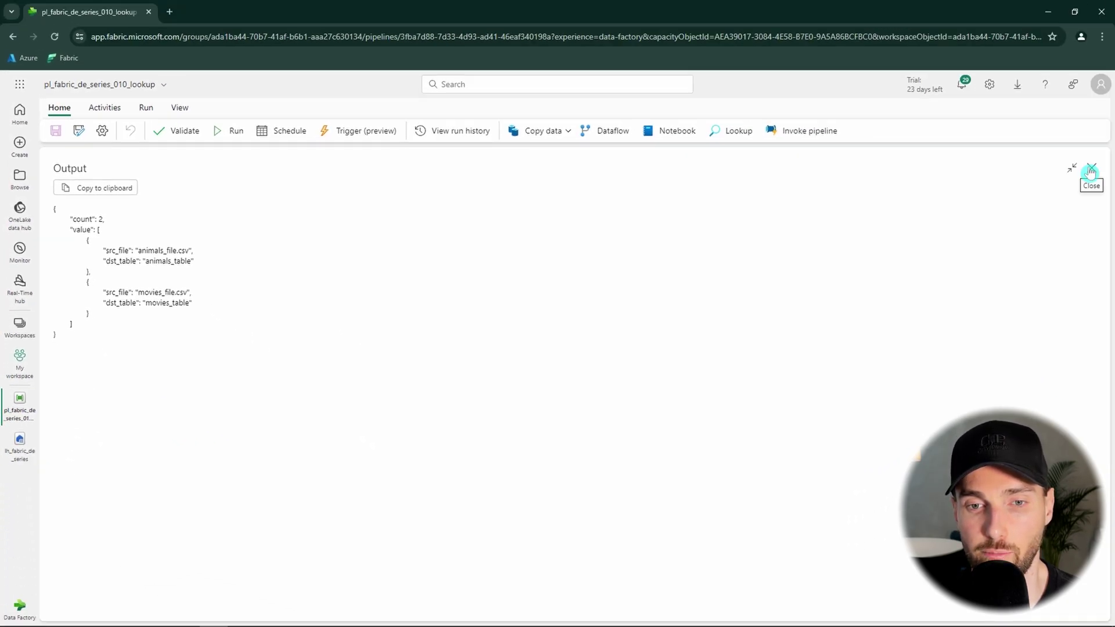
{"action": "left_click", "coordinate": [1090, 171]}
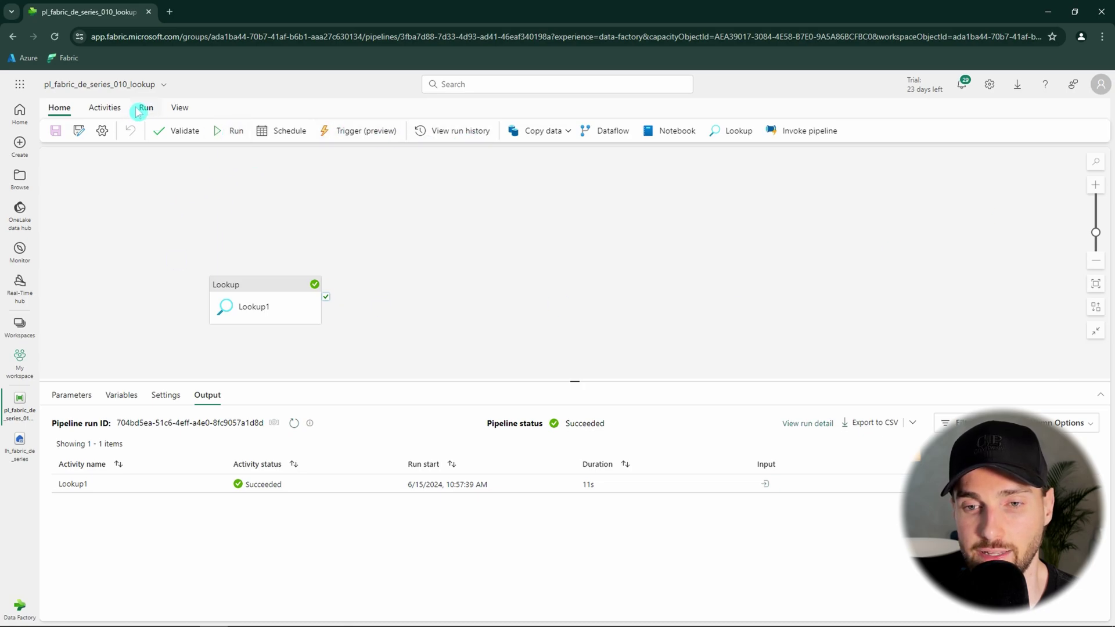
Add a ForEach activity beside Lookup1 and connect Lookup1's on-success output to it.
{"action": "left_click", "coordinate": [104, 108]}
{"action": "left_click", "coordinate": [701, 130]}
{"action": "left_click_drag", "start_coordinate": [407, 266], "coordinate": [423, 227]}
{"action": "left_click_drag", "start_coordinate": [326, 296], "coordinate": [368, 294]}
{"action": "left_click_drag", "start_coordinate": [416, 263], "coordinate": [400, 270]}
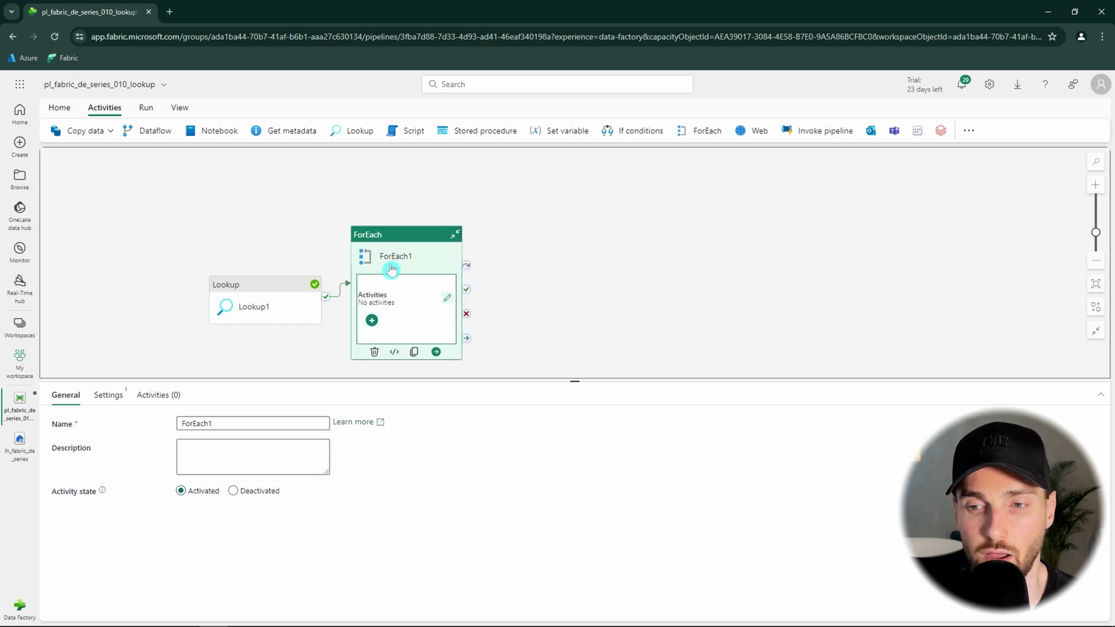
{"action": "left_click_drag", "start_coordinate": [391, 268], "coordinate": [391, 272]}
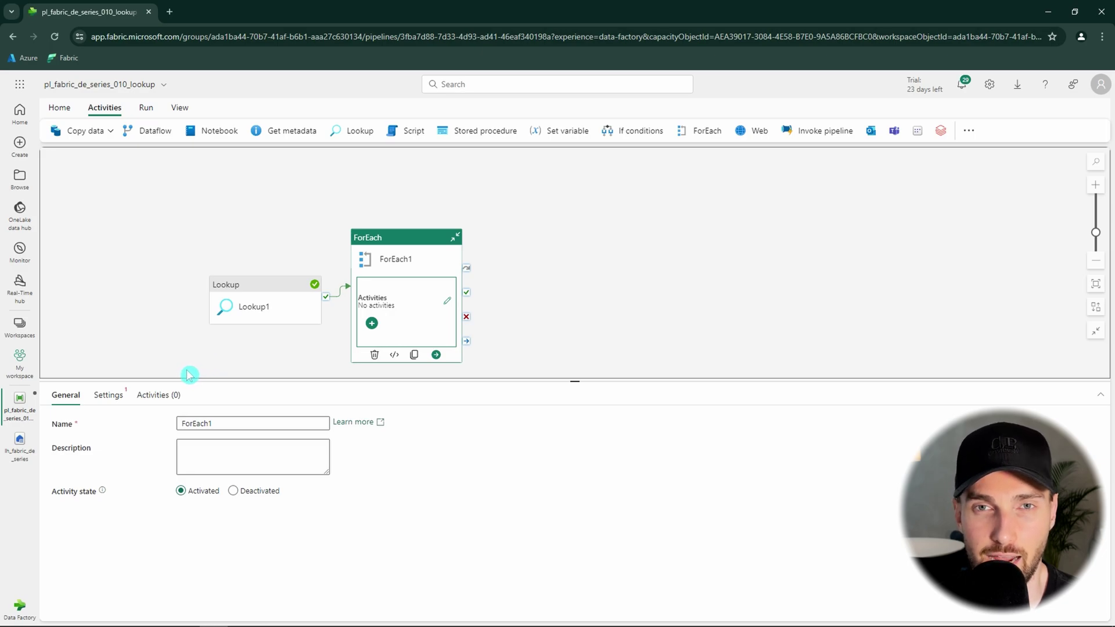
{"action": "left_click", "coordinate": [108, 397]}
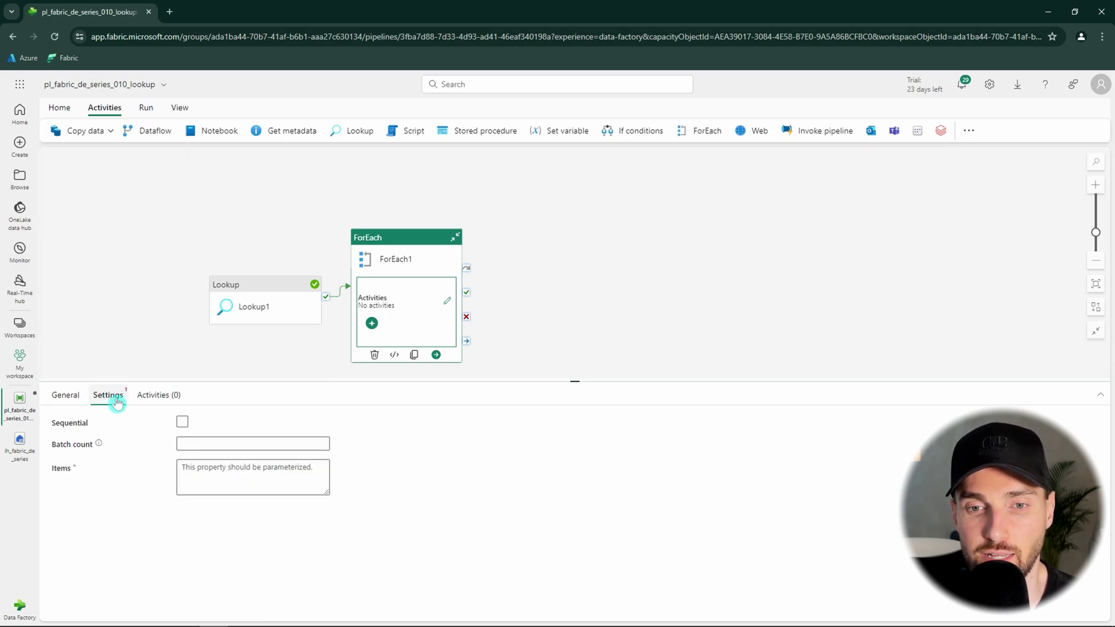
{"action": "left_click", "coordinate": [219, 474]}
{"action": "left_click", "coordinate": [248, 504]}
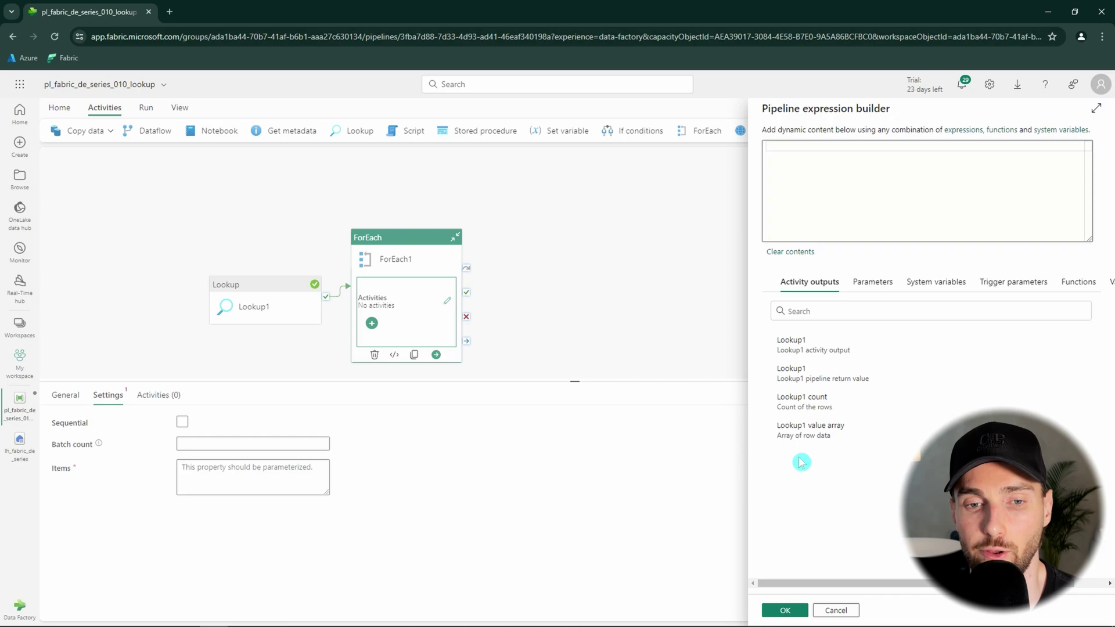
{"action": "left_click", "coordinate": [823, 435]}
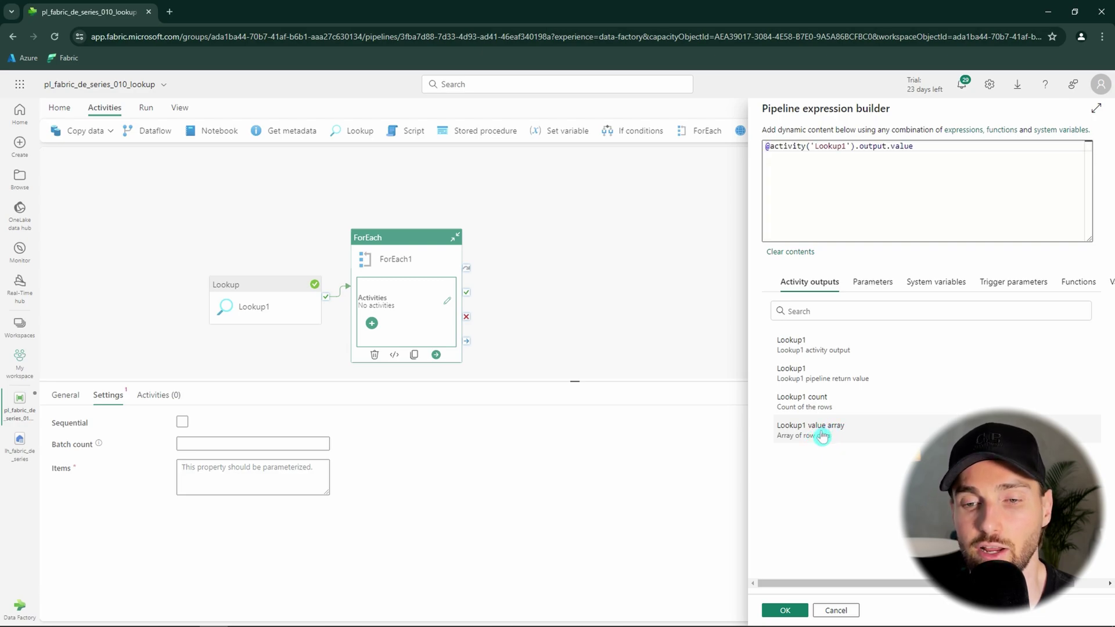
{"action": "left_click", "coordinate": [784, 609]}
Add a Wait activity inside the ForEach1 loop and return to the main canvas.
{"action": "left_click", "coordinate": [449, 304]}
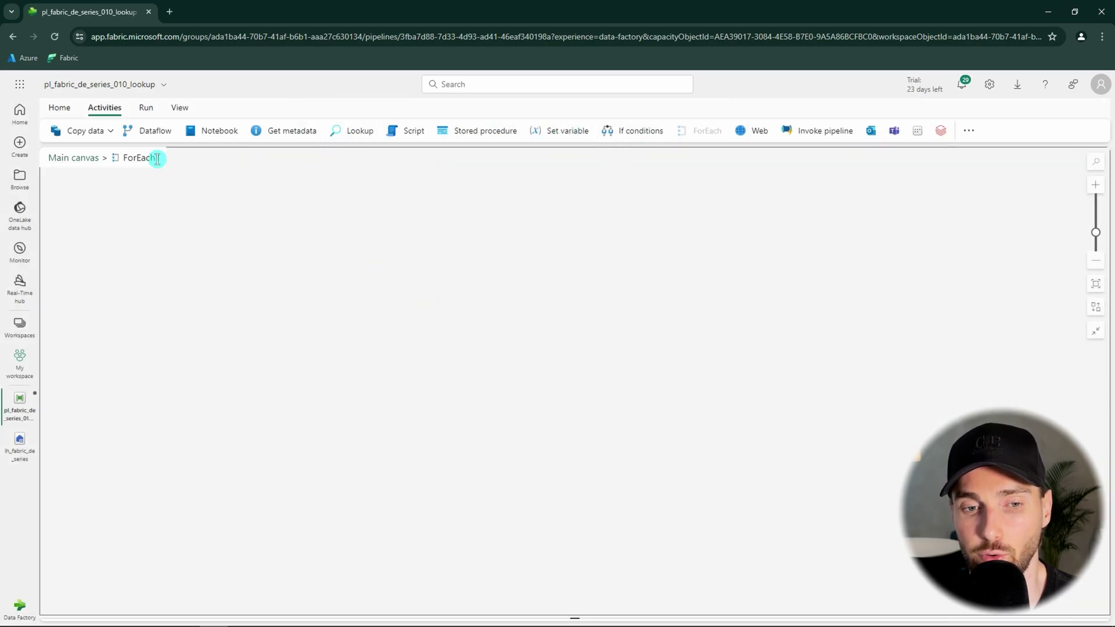
{"action": "left_click", "coordinate": [973, 130]}
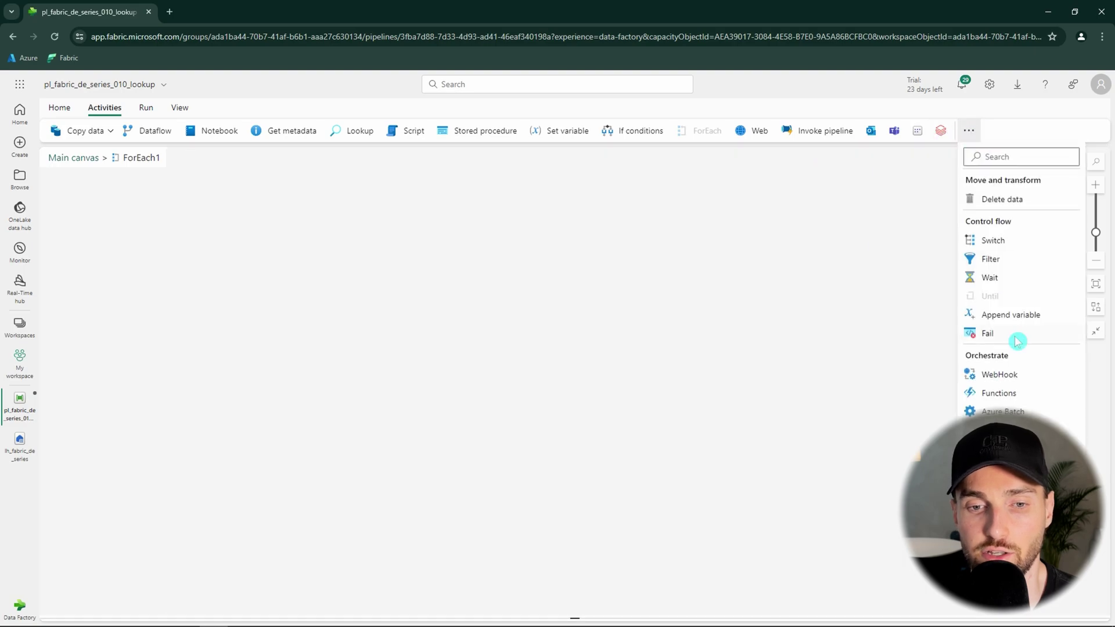
{"action": "left_click", "coordinate": [996, 285]}
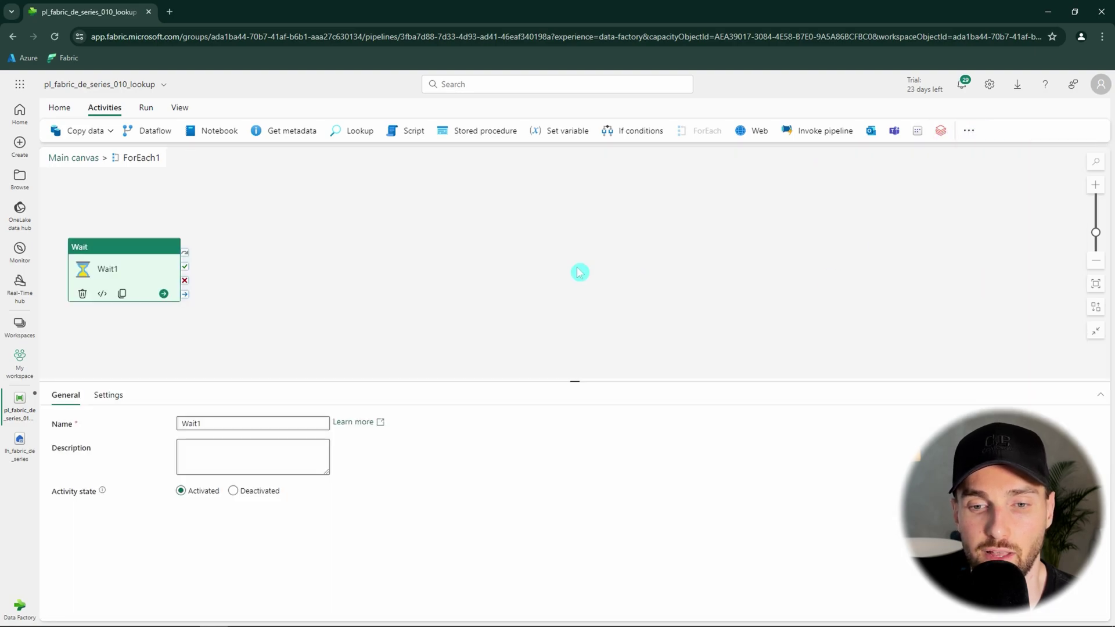
{"action": "left_click", "coordinate": [80, 158]}
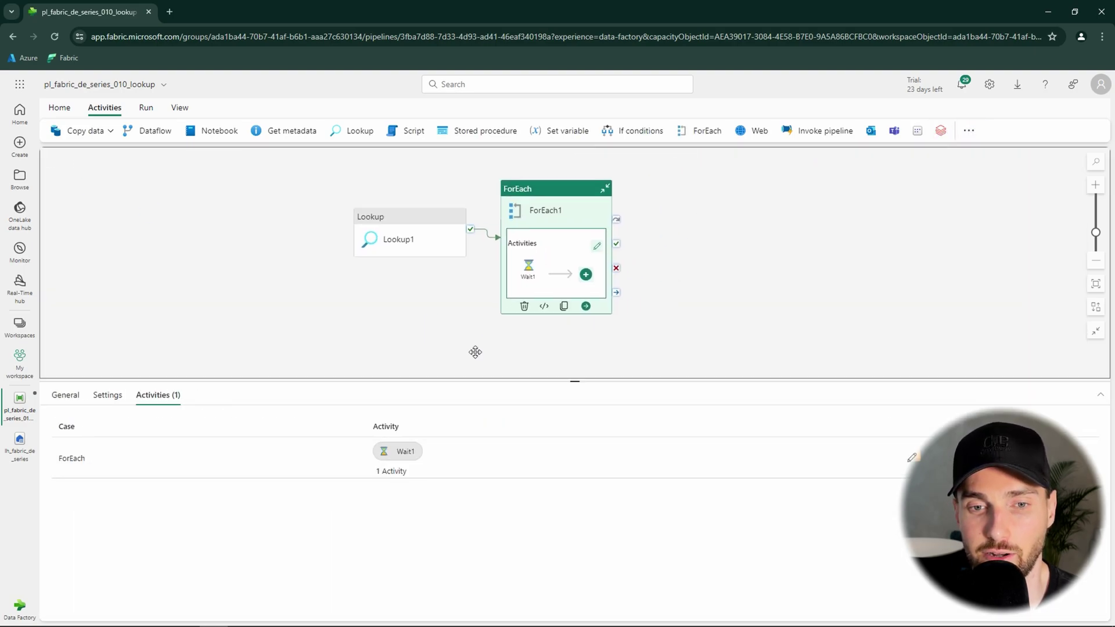
Save and run the pipeline with the ForEach loop, and refresh the run status until it finishes.
{"action": "left_click", "coordinate": [146, 107]}
{"action": "left_click", "coordinate": [132, 130]}
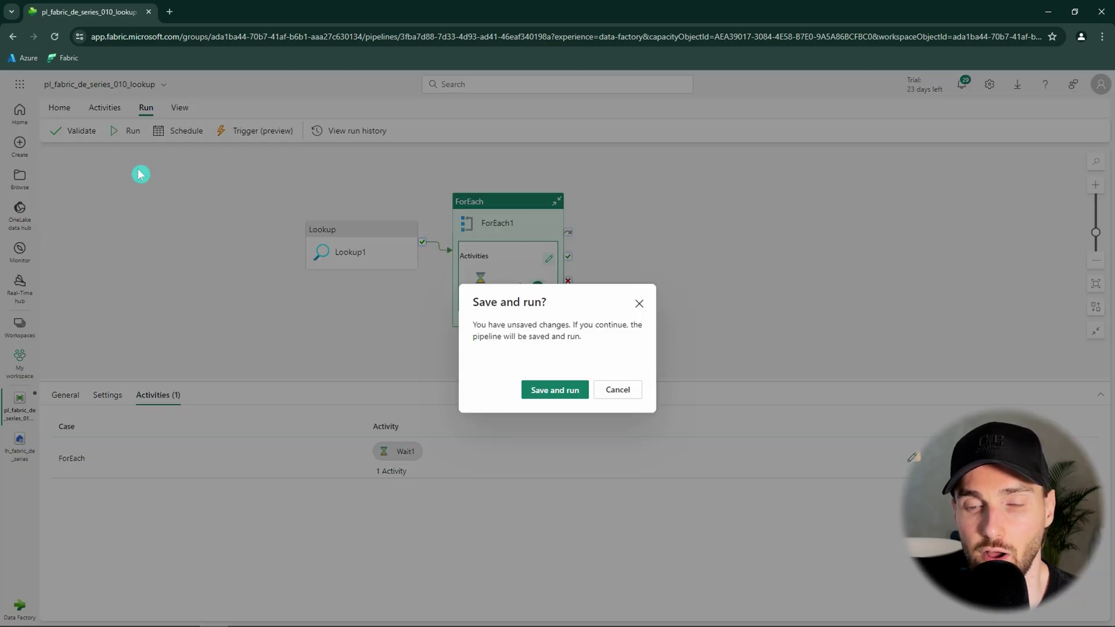
{"action": "left_click", "coordinate": [543, 389]}
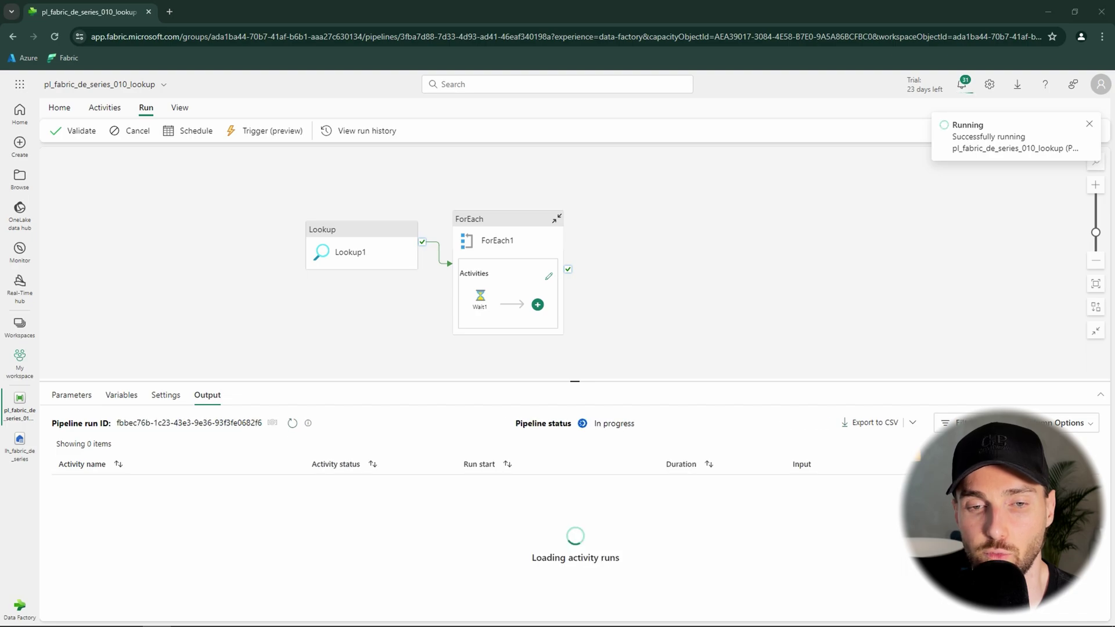
{"action": "left_click", "coordinate": [291, 423]}
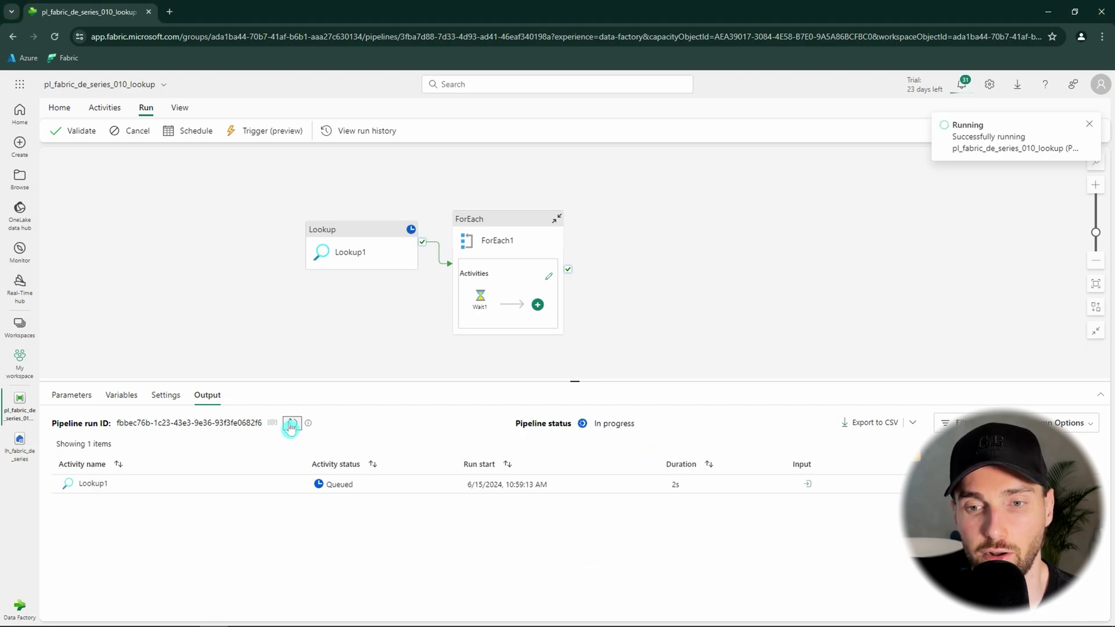
{"action": "left_click", "coordinate": [291, 424]}
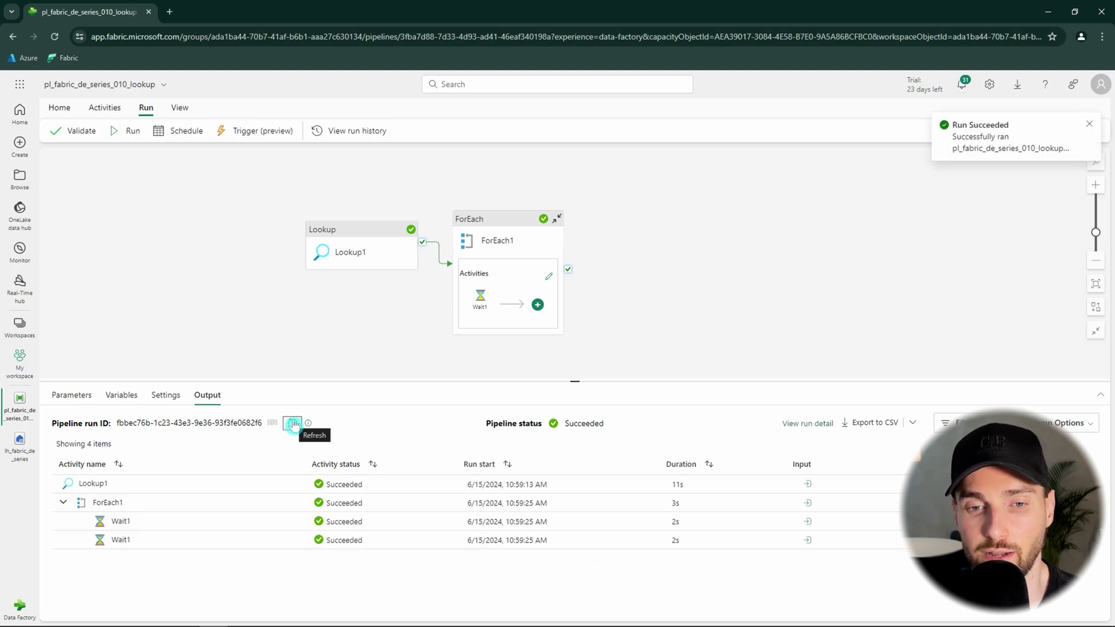
{"action": "left_click", "coordinate": [293, 424]}
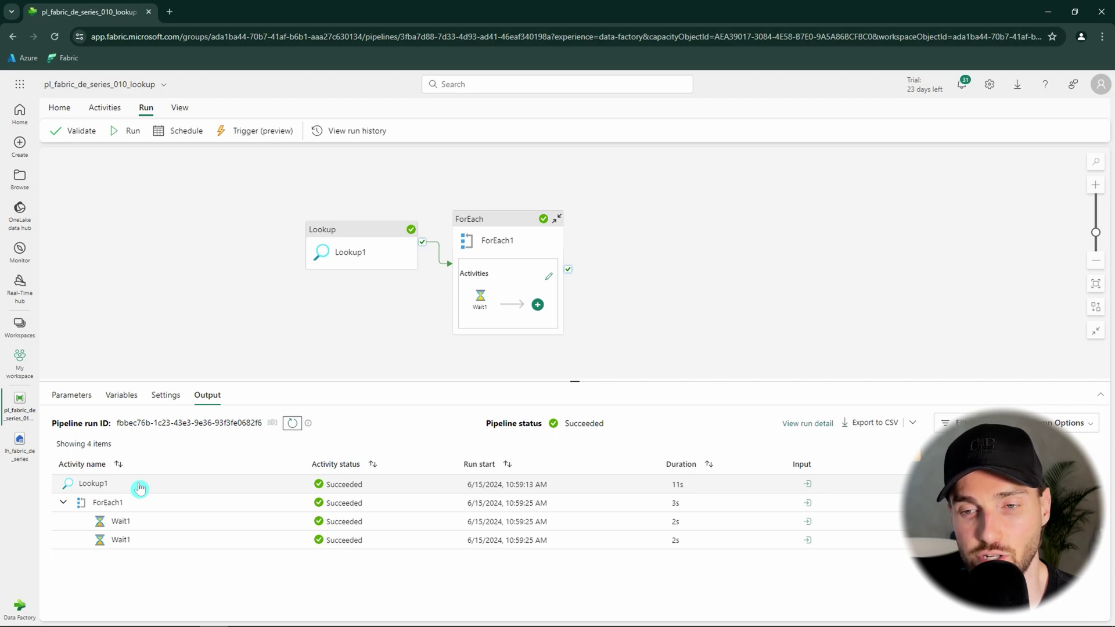
Review the items expression in the ForEach1 settings, and return to the pipeline run output.
{"action": "left_click", "coordinate": [505, 241]}
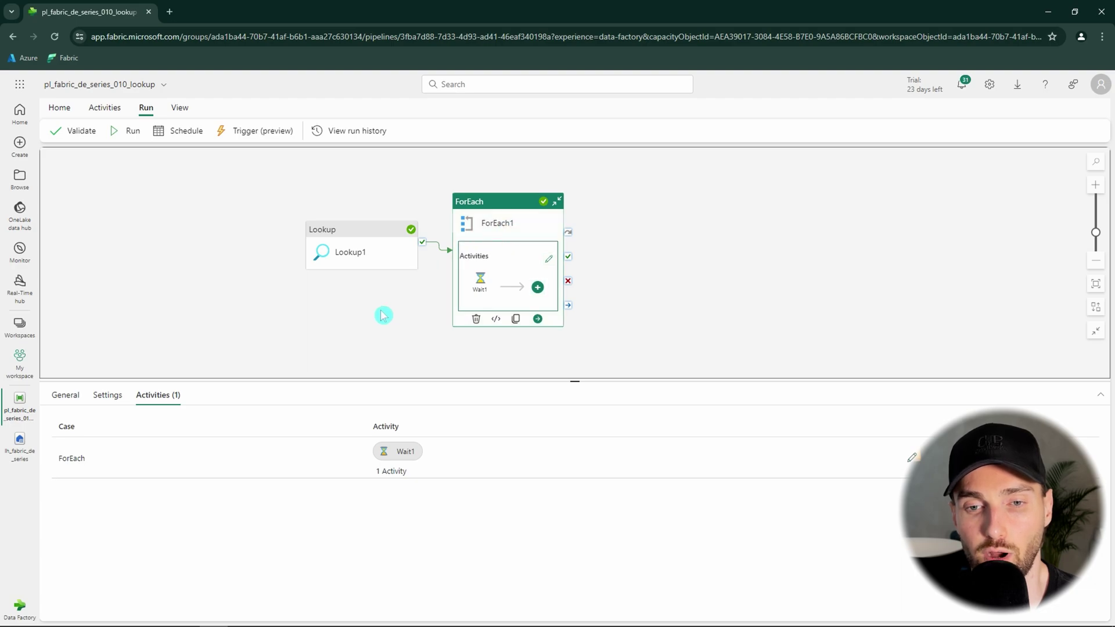
{"action": "left_click", "coordinate": [110, 396]}
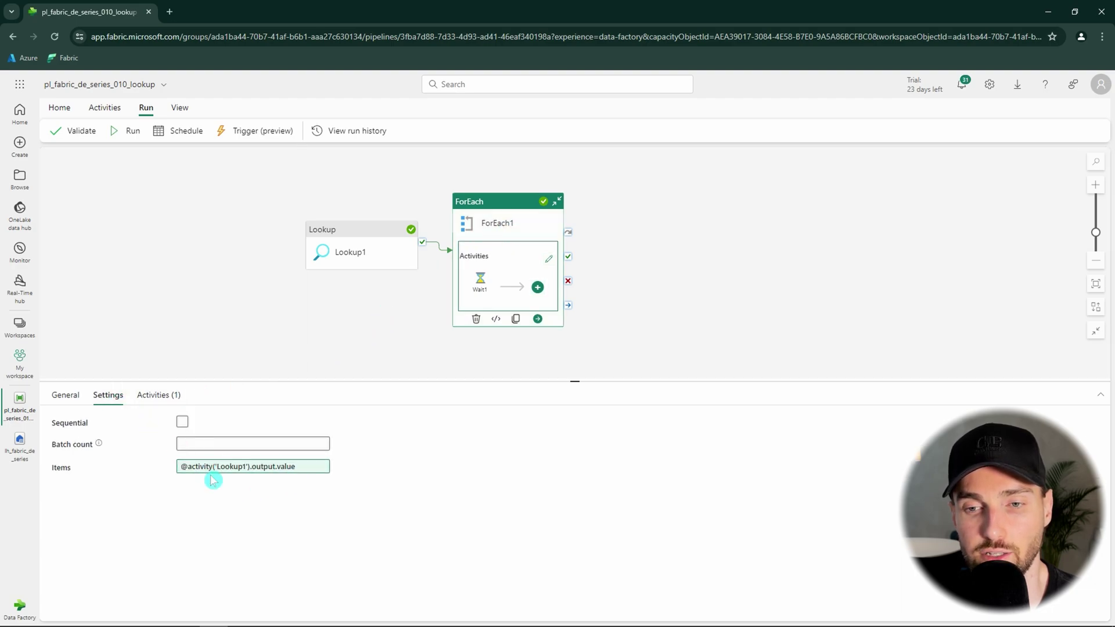
{"action": "left_click", "coordinate": [308, 352]}
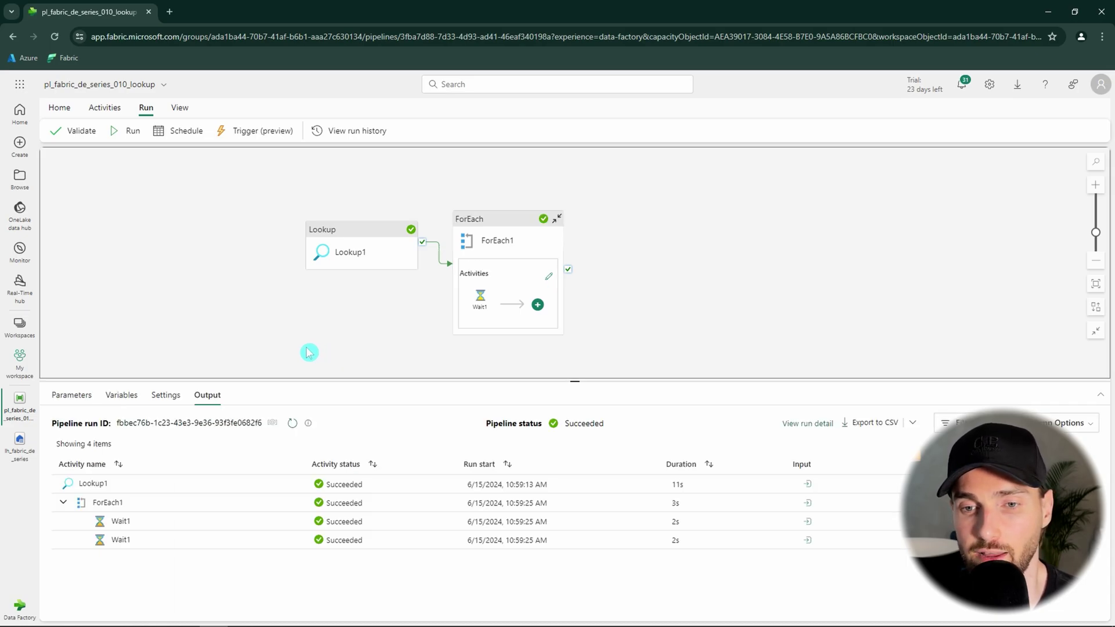